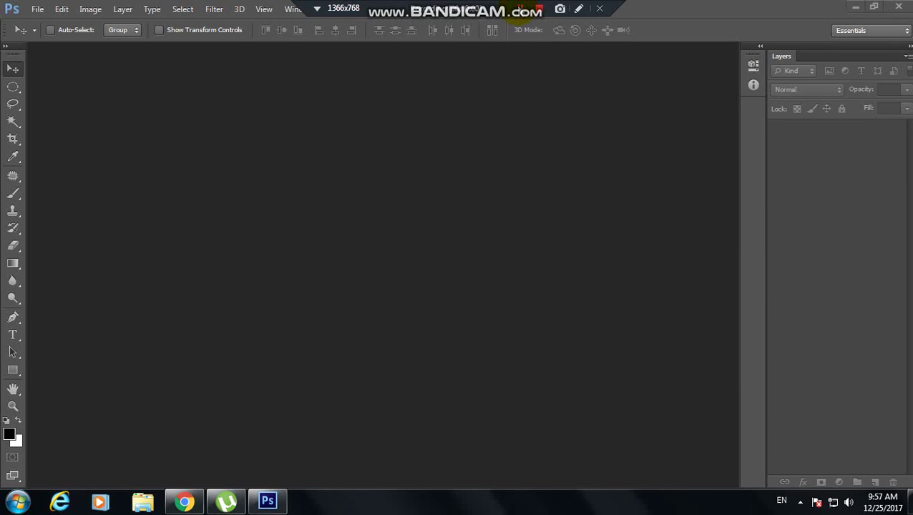
Step: Open zoggs-predator-hero and 1724 from the Desktop together, with 1724.jpg in front
left_click(37, 9)
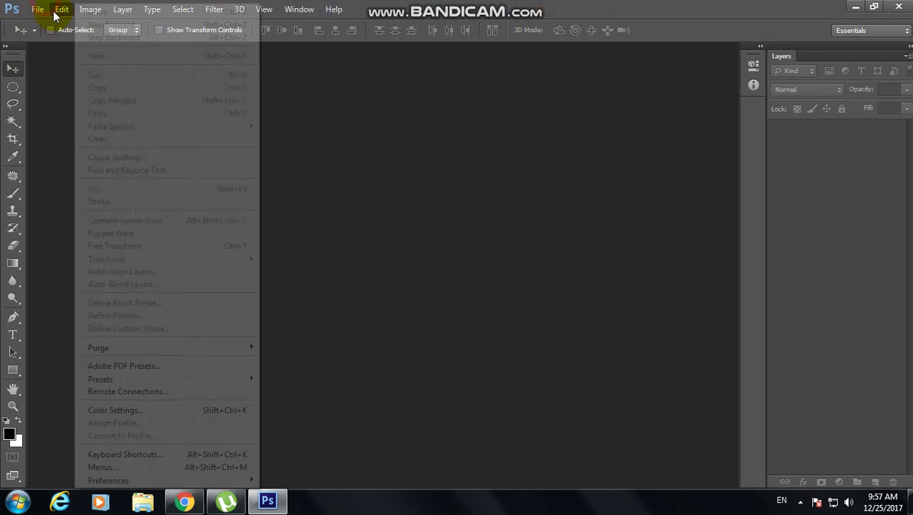
left_click(47, 37)
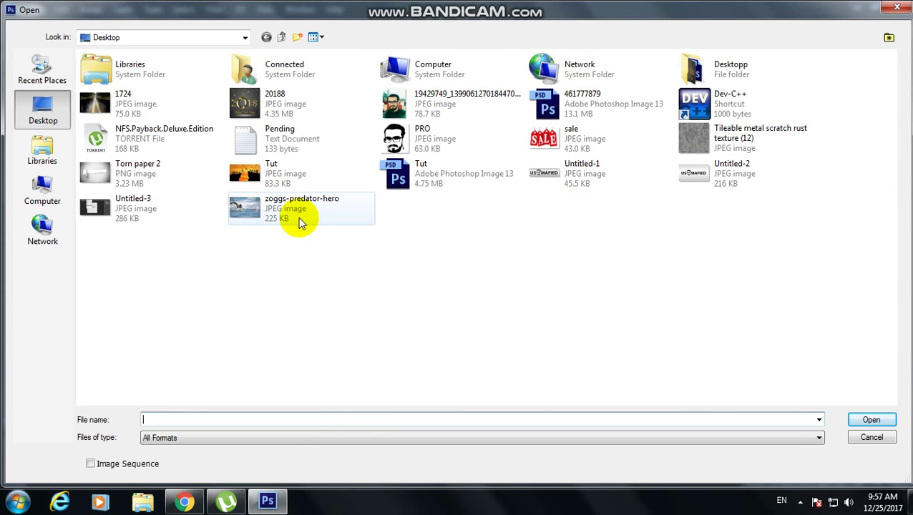
left_click(301, 217)
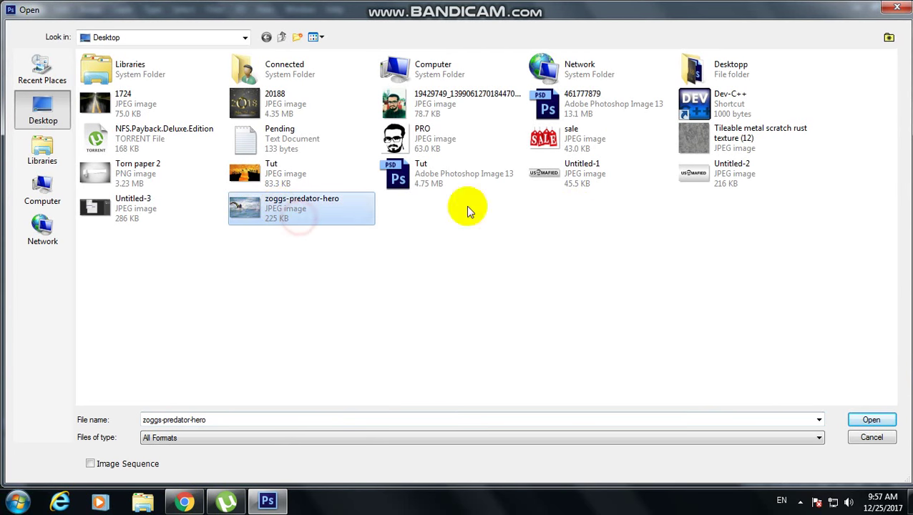
left_click(143, 107, "ctrl")
key("Return")
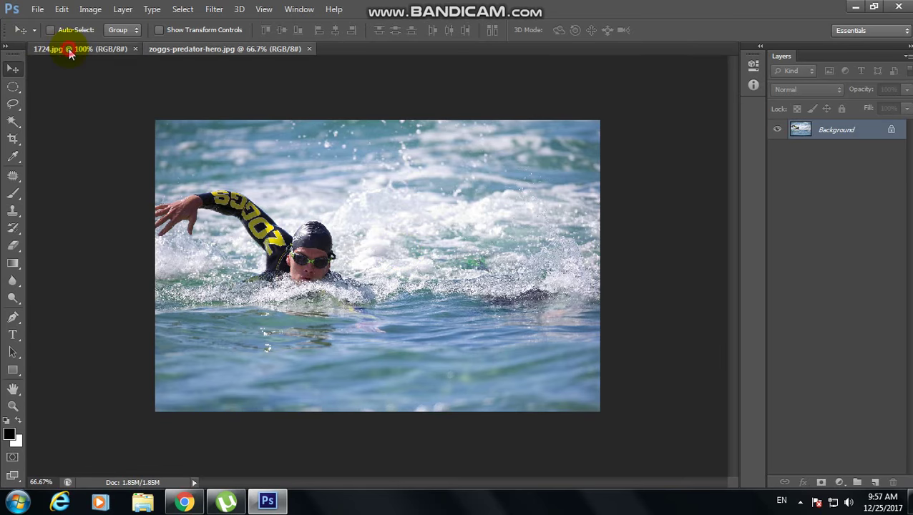
left_click(69, 49)
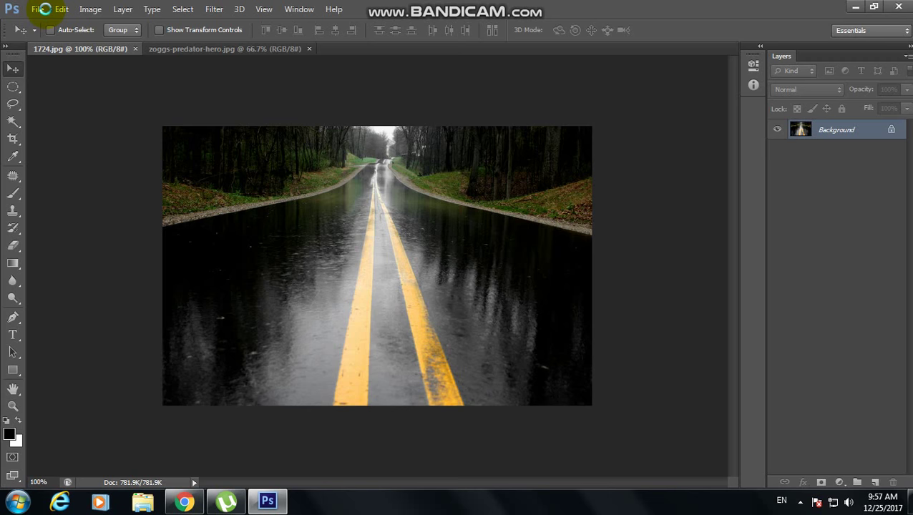
Step: Discard a clipboard-sized new document and create a 5000×3000 document instead
left_click(41, 8)
left_click(56, 24)
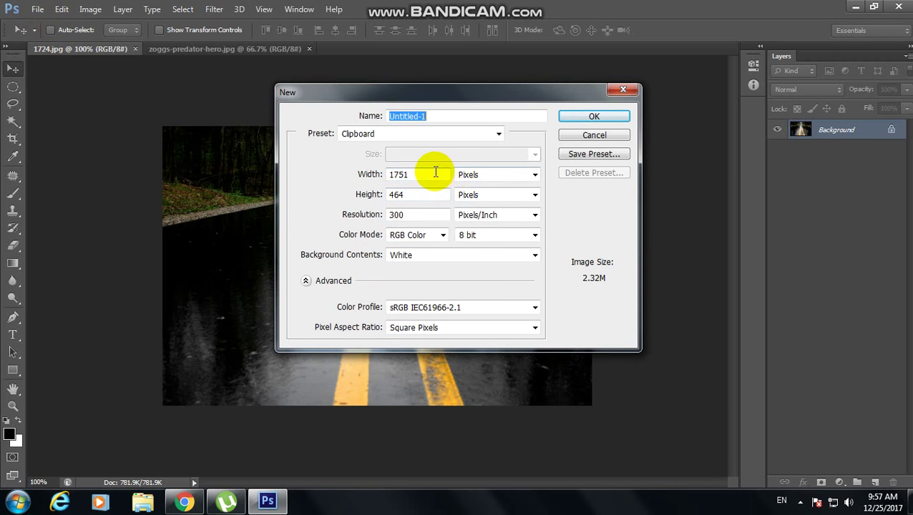
left_click(588, 118)
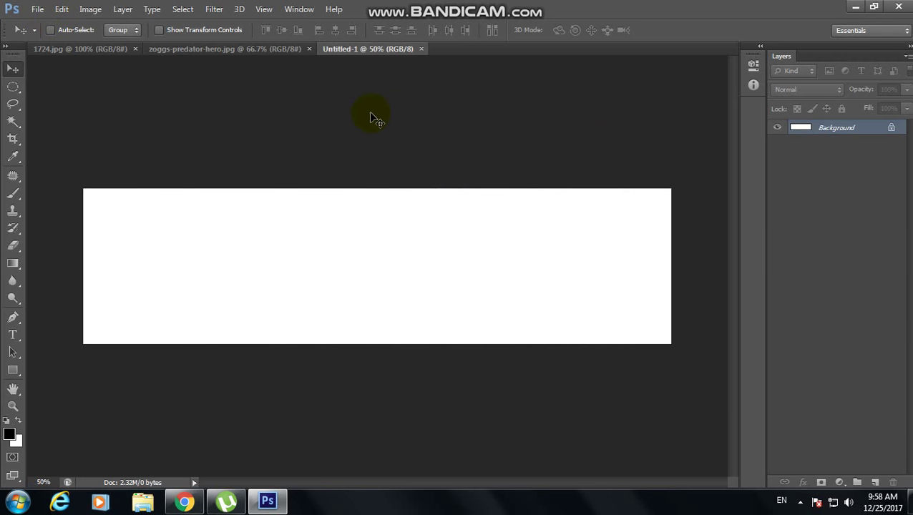
key("ctrl+w")
key("ctrl+n")
left_click(424, 176)
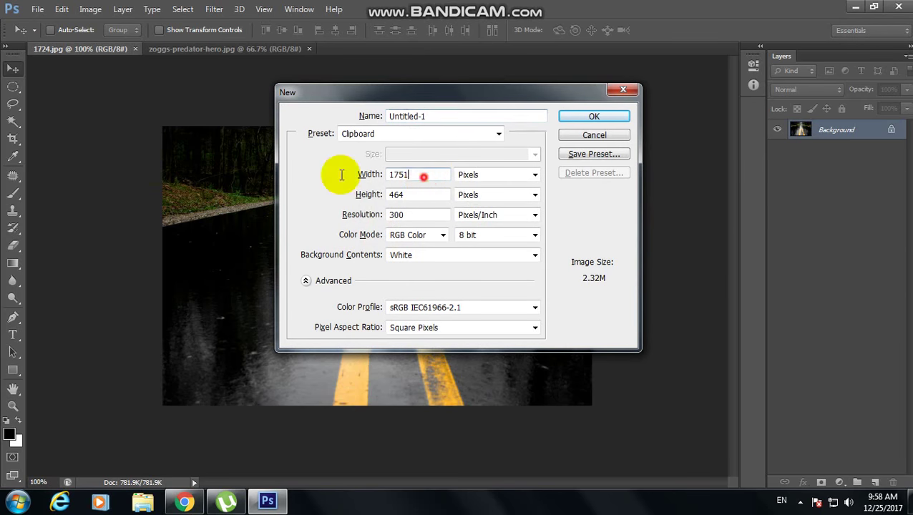
left_click(341, 174)
type("5")
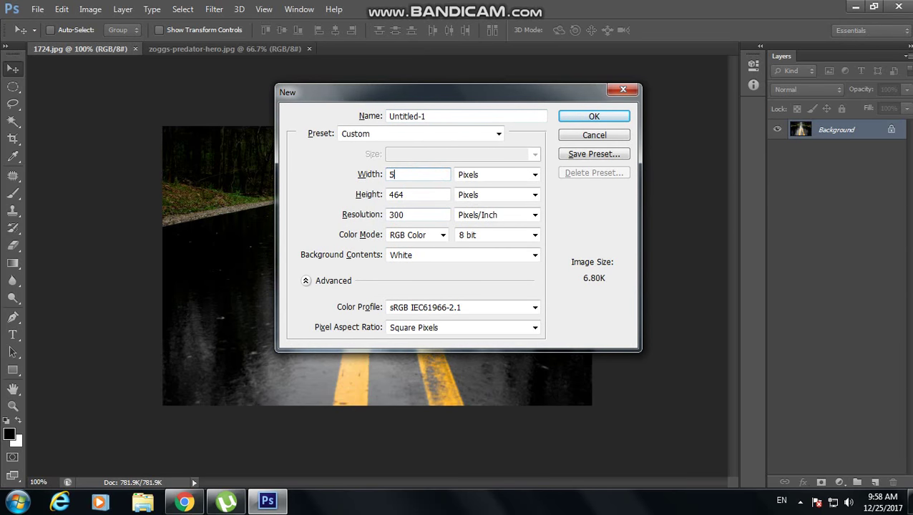
type("000")
key("Tab")
key("Tab")
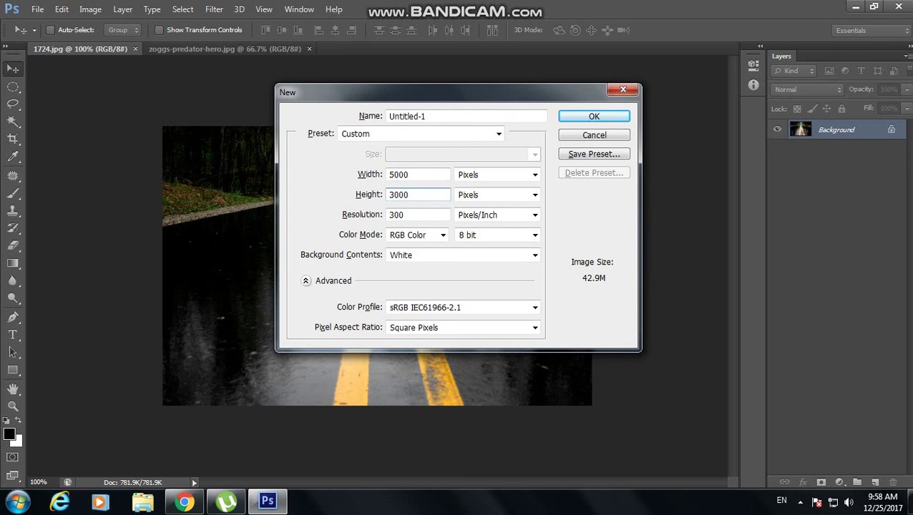
key("Return")
Step: Copy all of road photo 1724.jpg into the new document and enlarge it
left_click(68, 49)
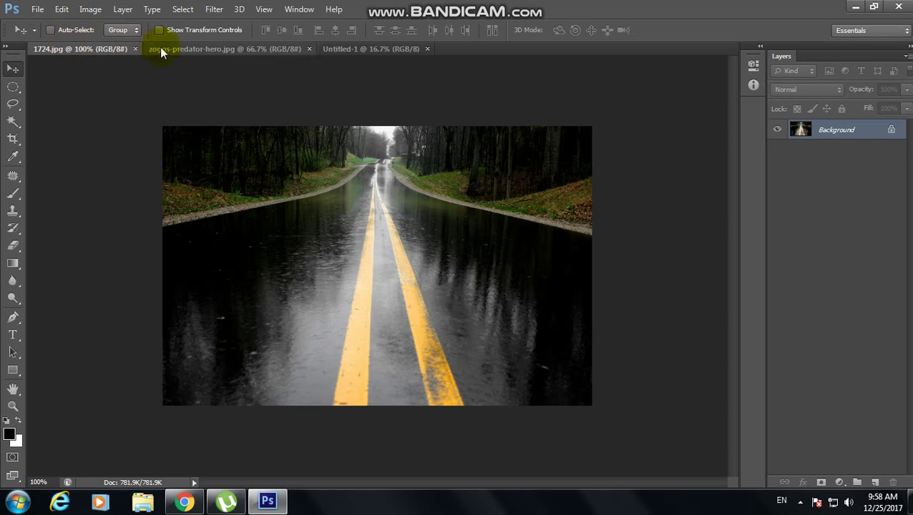
key("ctrl+a")
key("ctrl+c")
left_click(344, 49)
key("ctrl+v")
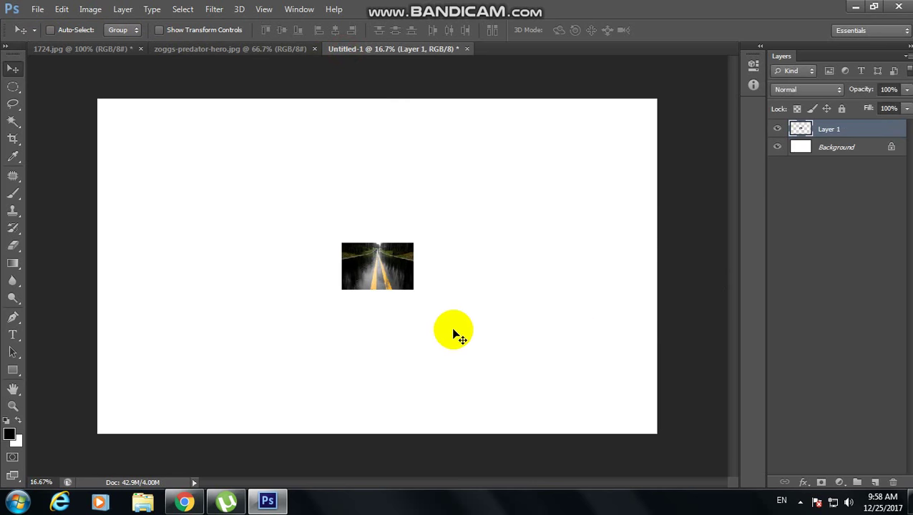
key("ctrl+t")
left_click_drag(413, 287, 634, 482)
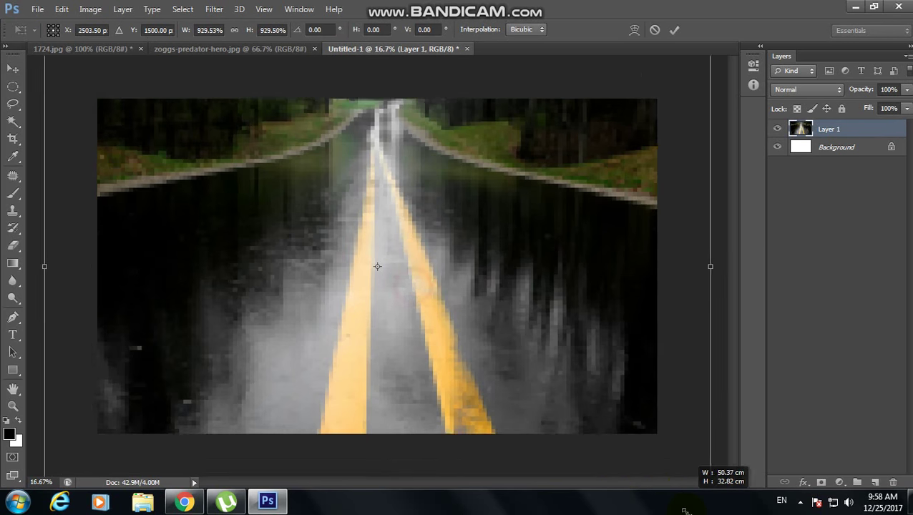
key("Return")
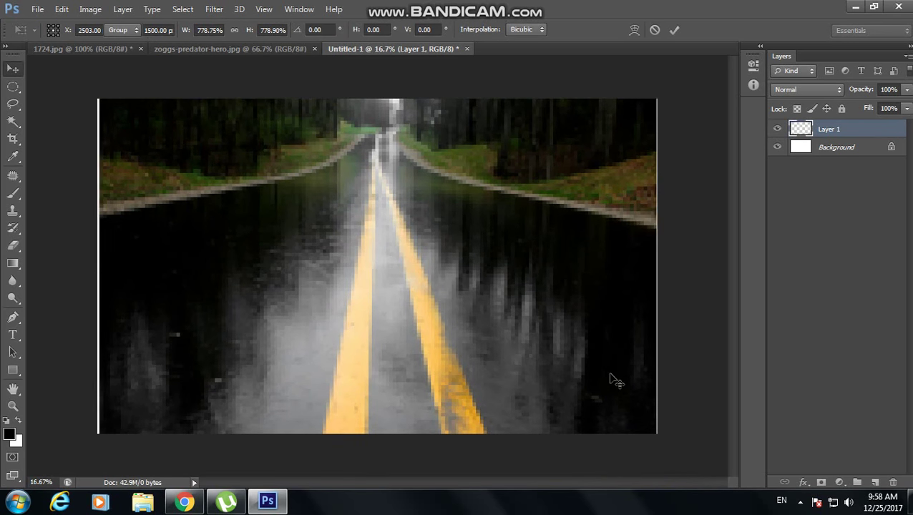
Step: Close the oversized document without saving and create a new 1280×720 document
key("ctrl+w")
key("Tab")
key("Return")
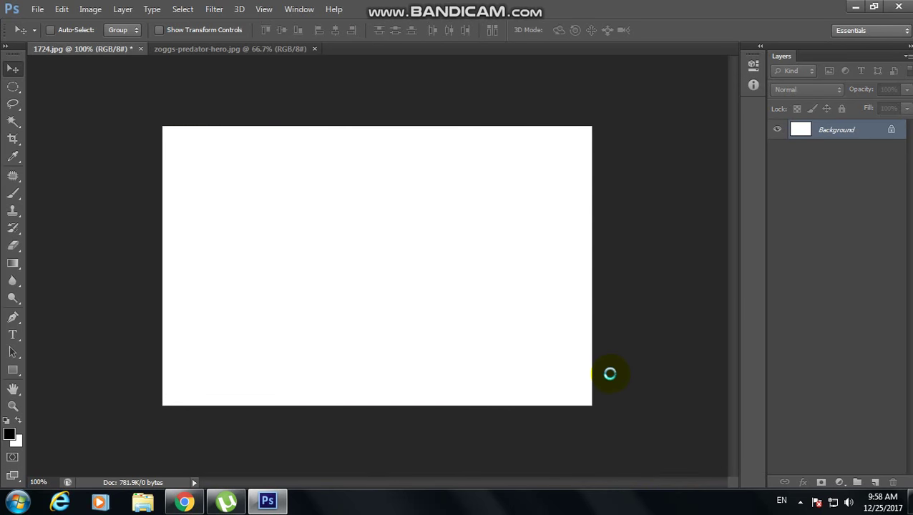
key("ctrl+n")
key("Tab")
type("128")
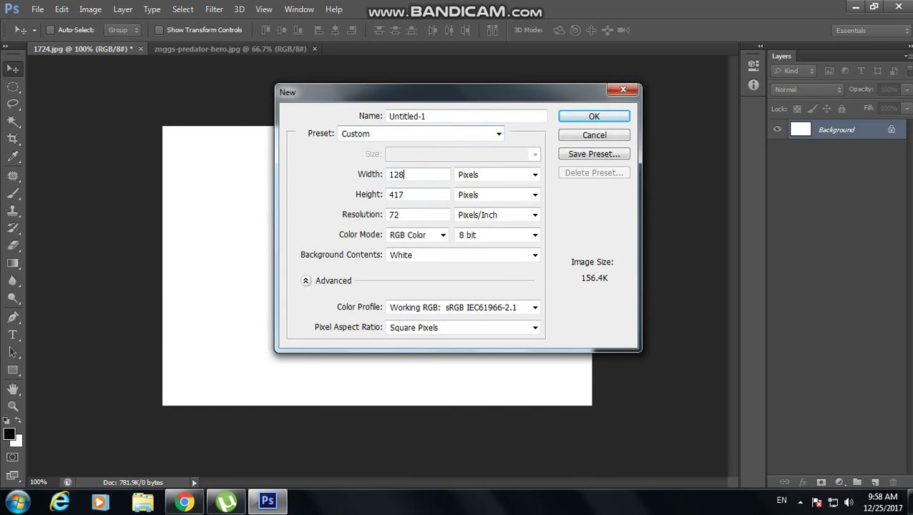
type("0")
key("Tab")
key("Tab")
type("720")
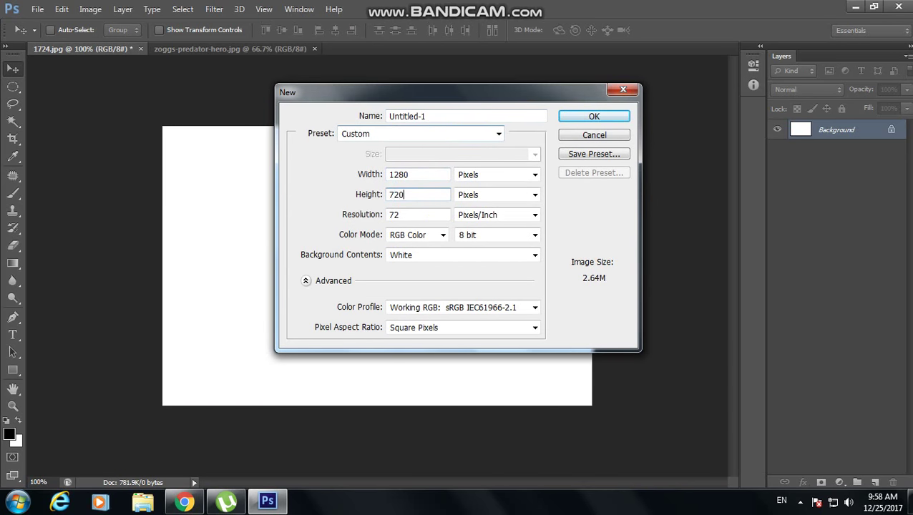
key("Return")
Step: Paste the road photo and scale it up to fill the 1280×720 canvas
key("ctrl+v")
key("ctrl+t")
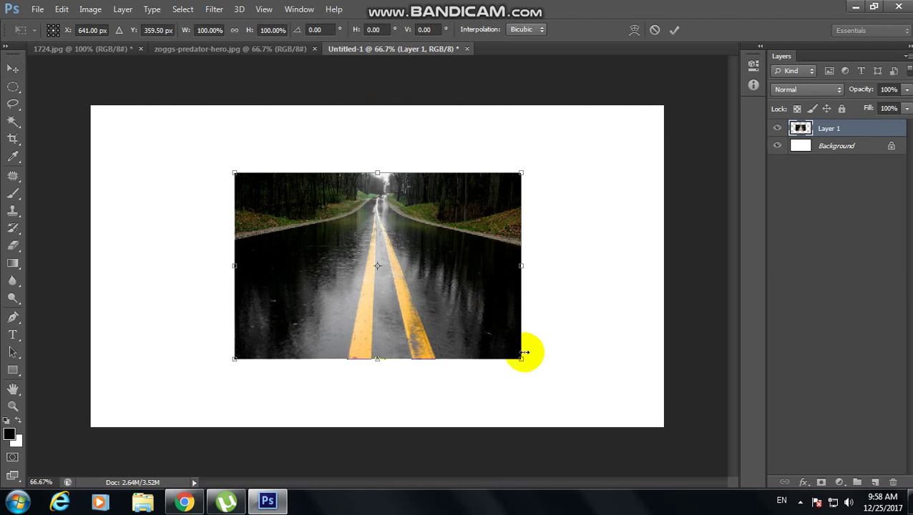
left_click_drag(521, 359, 674, 445)
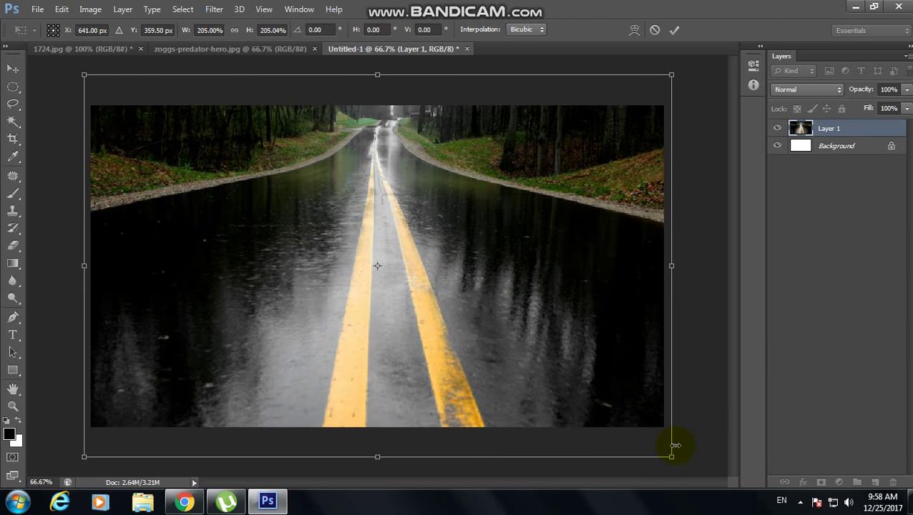
key("Return")
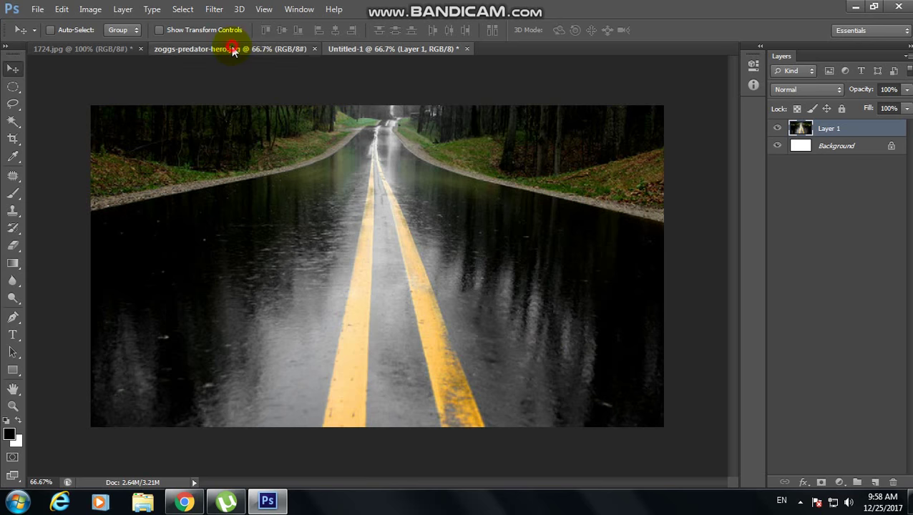
Step: Switch to the swimmer photo and zoom in on the swimmer
left_click(232, 49)
key("z")
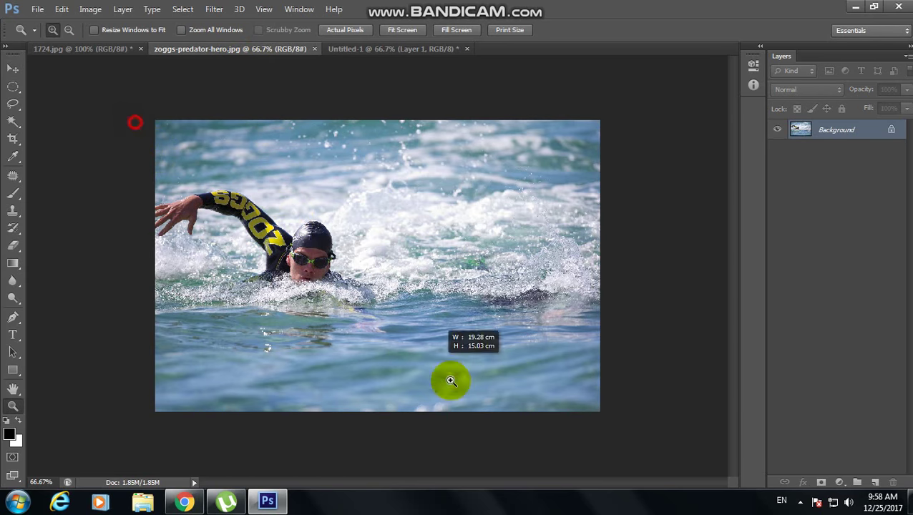
left_click_drag(135, 123, 449, 380)
left_click(98, 177)
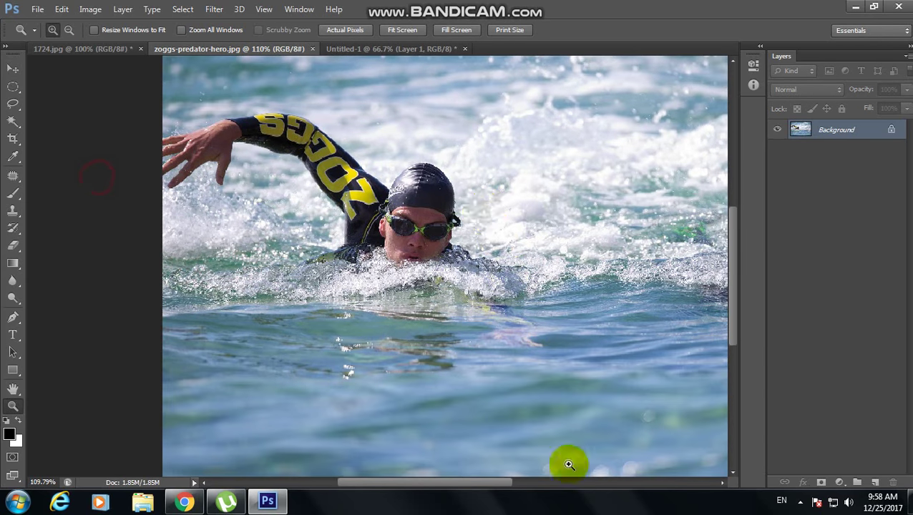
left_click(414, 108, "alt")
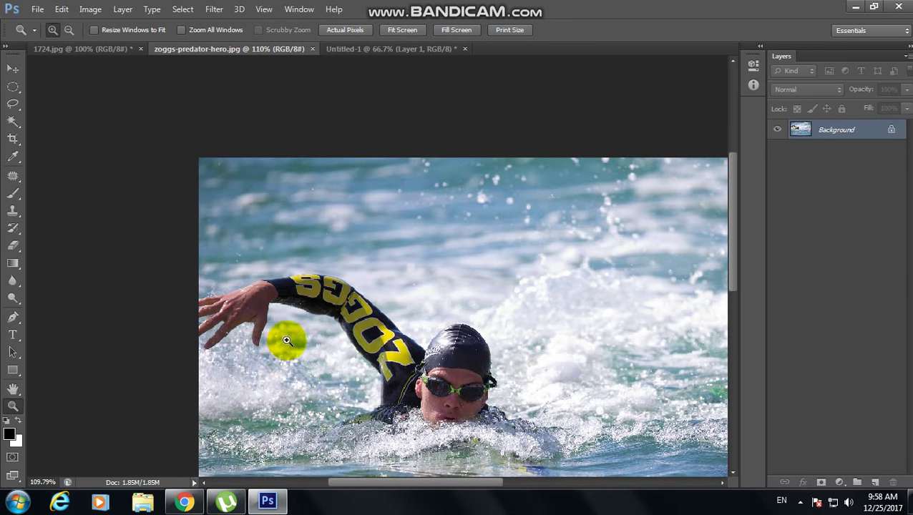
Step: Start a pen path at the swimmer's fingertip and curve it around the fingers
key("p")
left_click(269, 307)
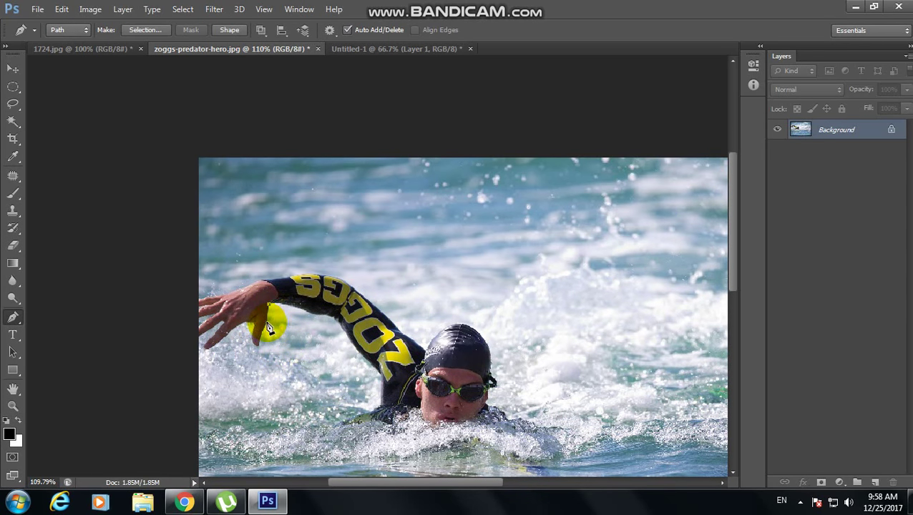
left_click_drag(269, 327, 257, 357)
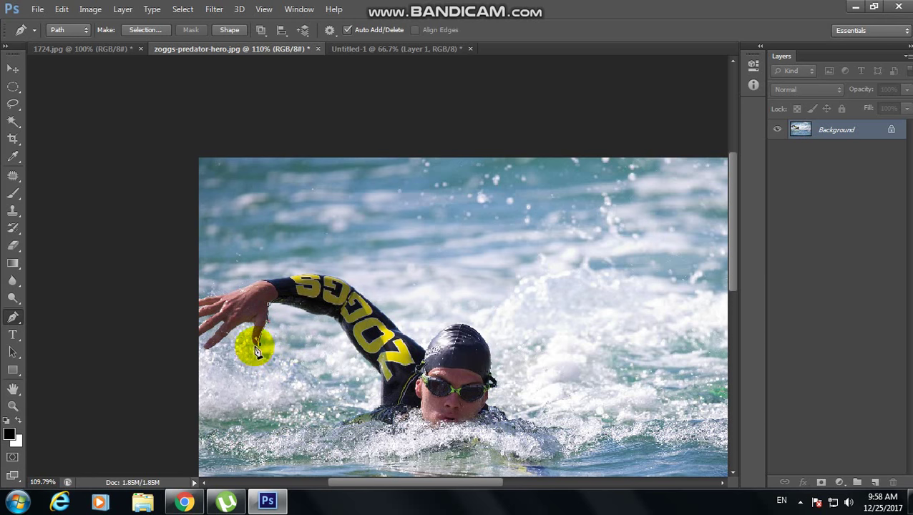
key("z")
left_click_drag(188, 252, 316, 372)
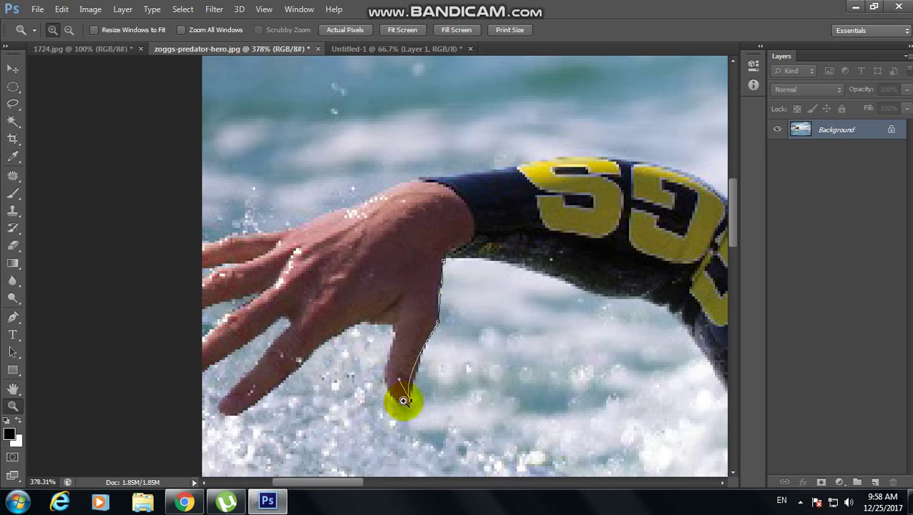
key("p")
left_click_drag(408, 413, 375, 384)
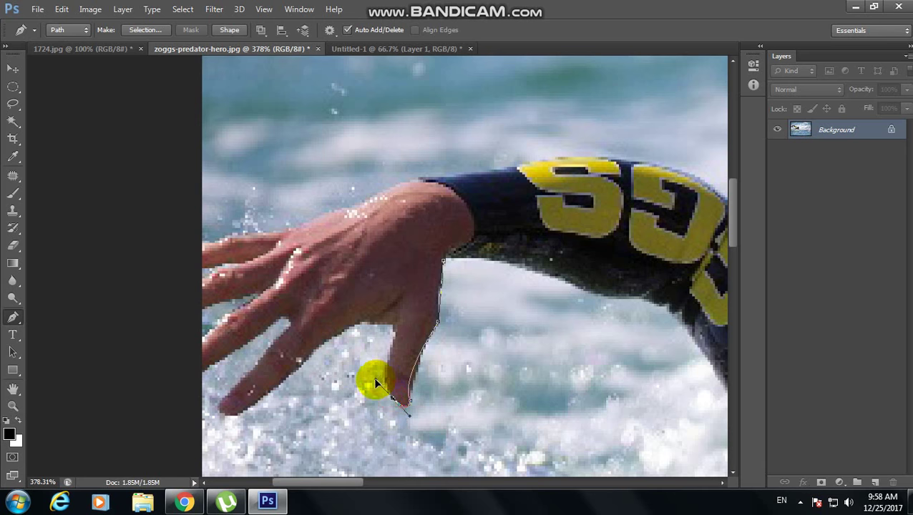
left_click_drag(396, 330, 408, 314)
left_click(395, 333, "alt")
mouse_move(348, 334)
left_mouse_down()
mouse_move(230, 416)
mouse_move(254, 372)
mouse_move(228, 386)
mouse_move(286, 345)
mouse_move(275, 326)
mouse_move(261, 346)
mouse_move(267, 336)
mouse_move(269, 352)
mouse_move(292, 335)
mouse_move(207, 376)
mouse_move(195, 354)
mouse_move(266, 300)
left_mouse_up()
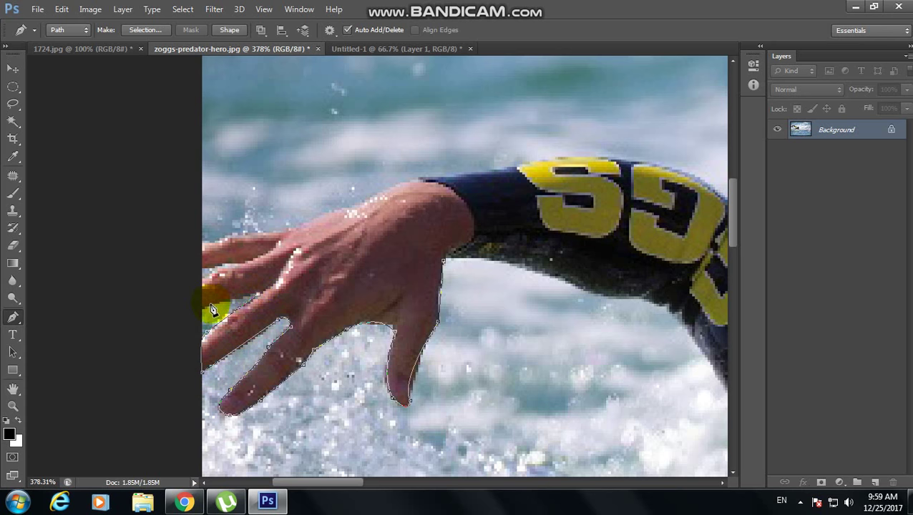
Step: Continue the path along the hand's left edge, up the wrist and along the sleeve
left_click_drag(199, 321, 201, 324)
left_click(200, 278)
mouse_move(237, 269)
left_mouse_down()
mouse_move(245, 241)
mouse_move(286, 237)
left_mouse_up()
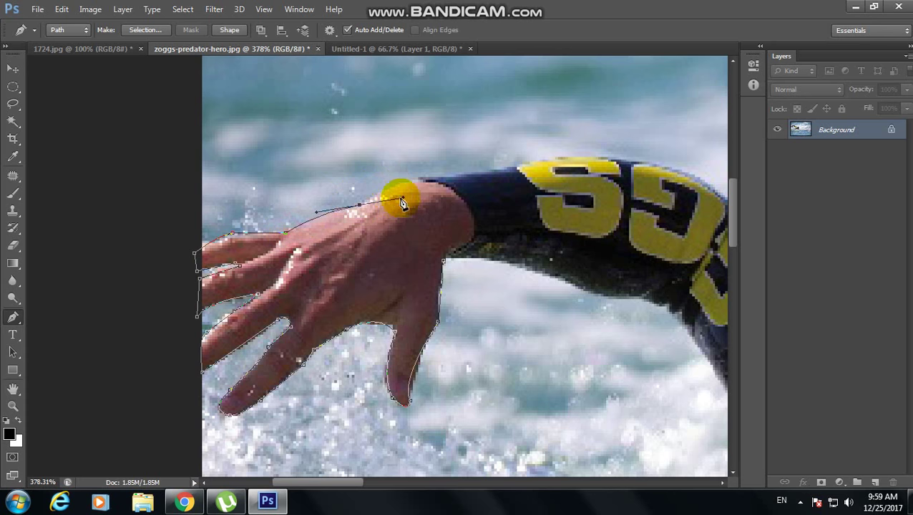
left_click(358, 203)
left_click_drag(416, 179, 419, 184)
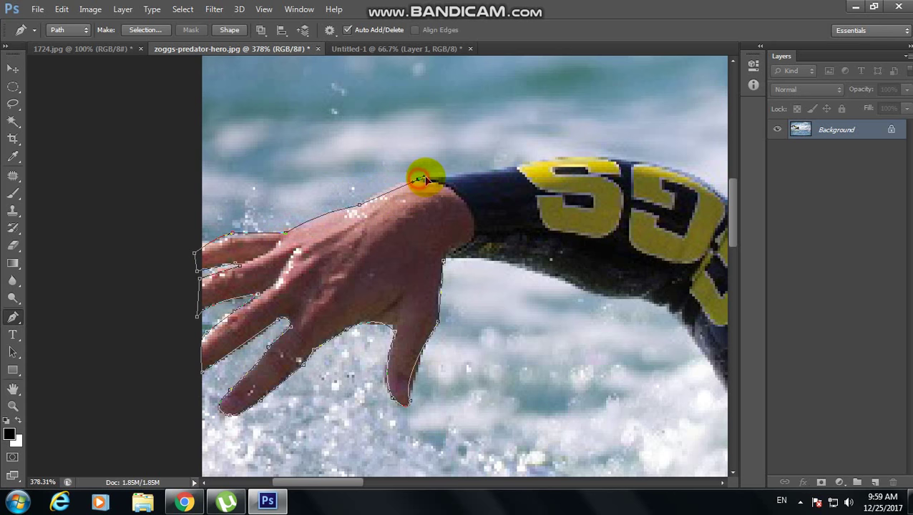
scroll(420, 185, "up", 3)
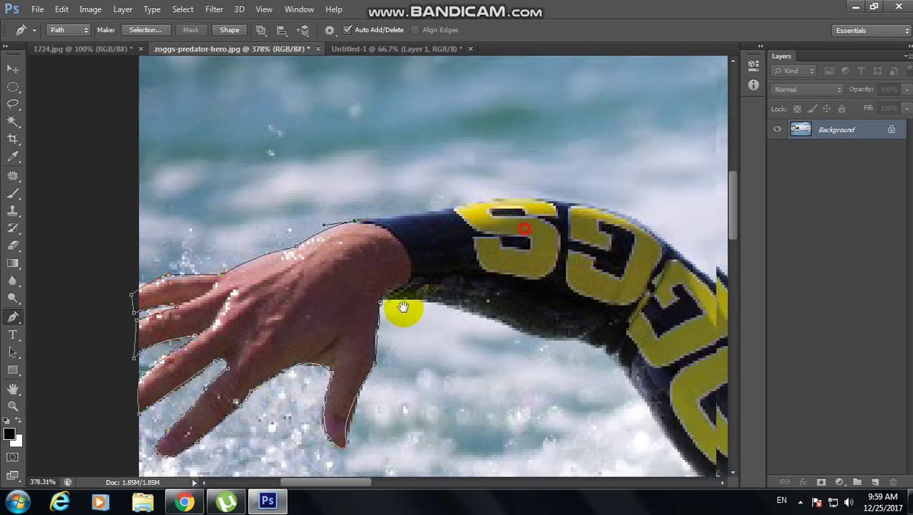
scroll(401, 309, "right", 5)
mouse_move(465, 286)
left_mouse_down()
mouse_move(541, 298)
mouse_move(520, 303)
left_mouse_up()
left_click(463, 286, "alt")
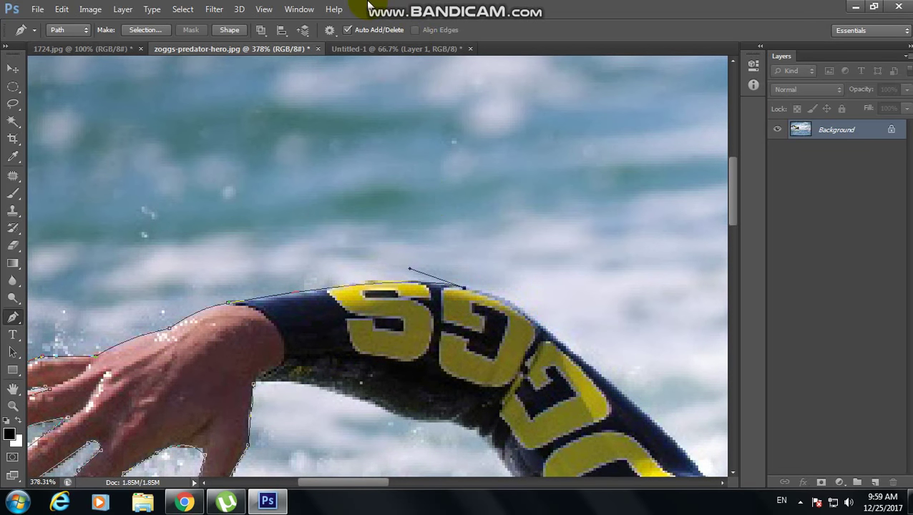
mouse_move(525, 7)
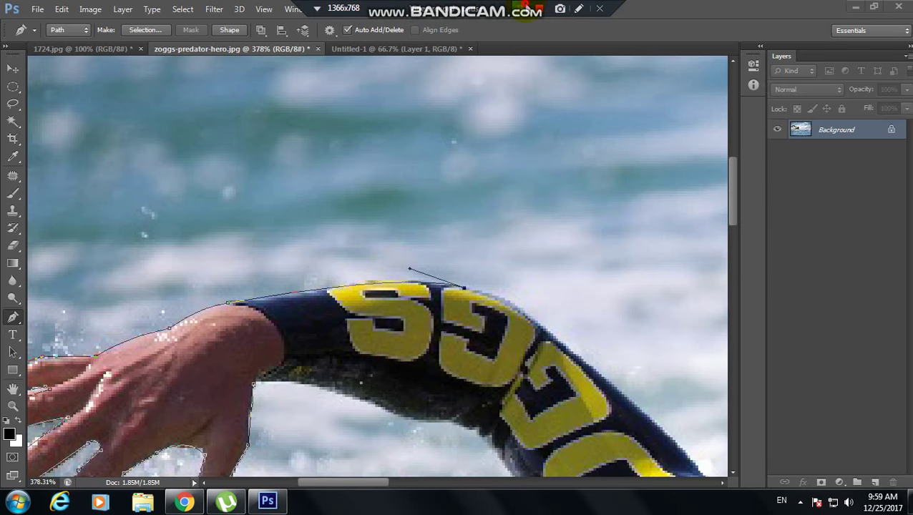
key("ctrl+0")
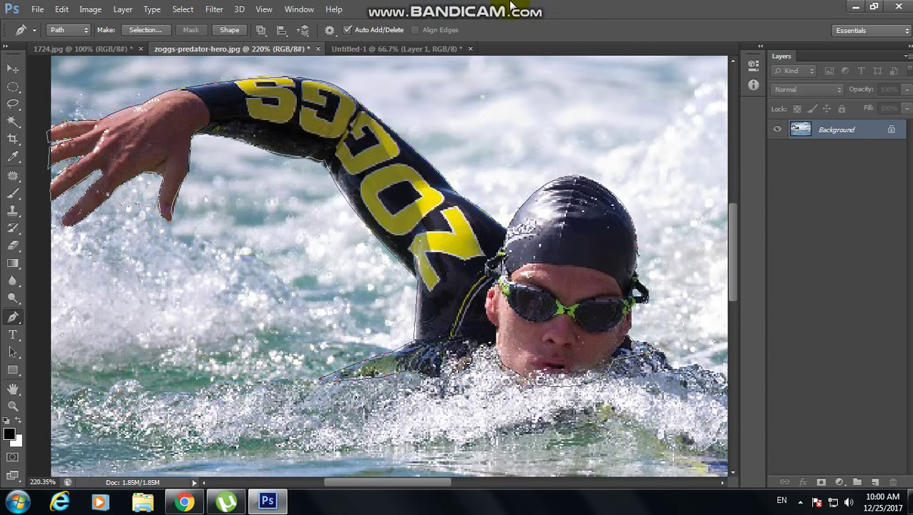
key("super")
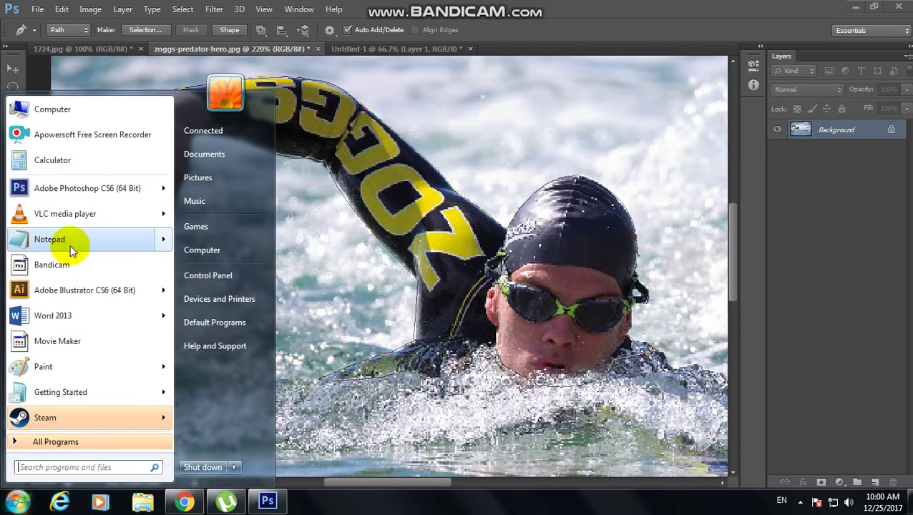
Step: In Notepad, write 'Cutout the complete swimmer with pen tool and than take selection with feather of 1.00 Like this'
left_click(67, 240)
type("Cutout the complete swimmer with pen tool and than take selection with feather of 1.00")
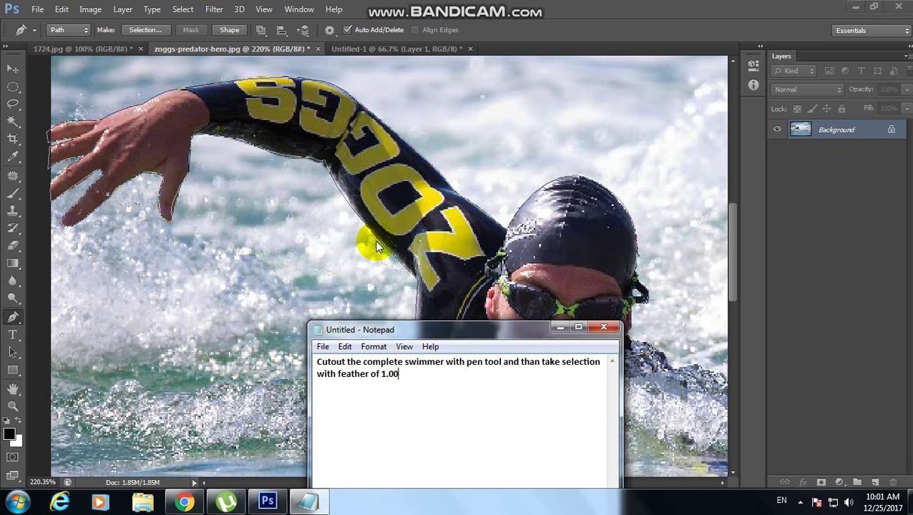
key("alt+Tab")
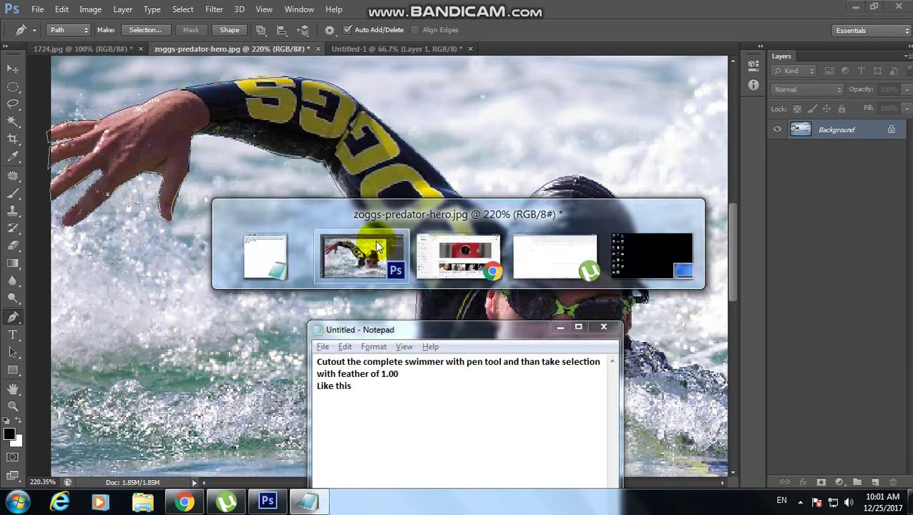
Step: Turn the swimmer path into a selection
key("ctrl+0")
right_click(299, 261)
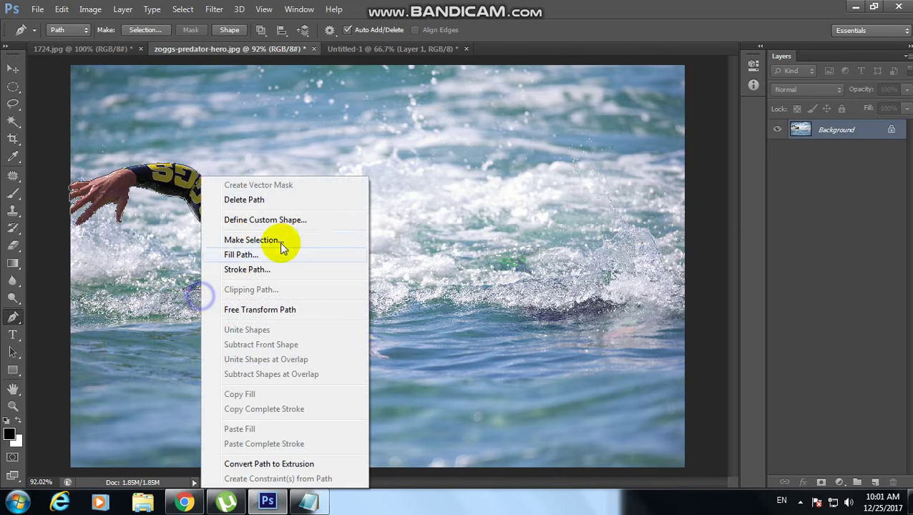
left_click(289, 240)
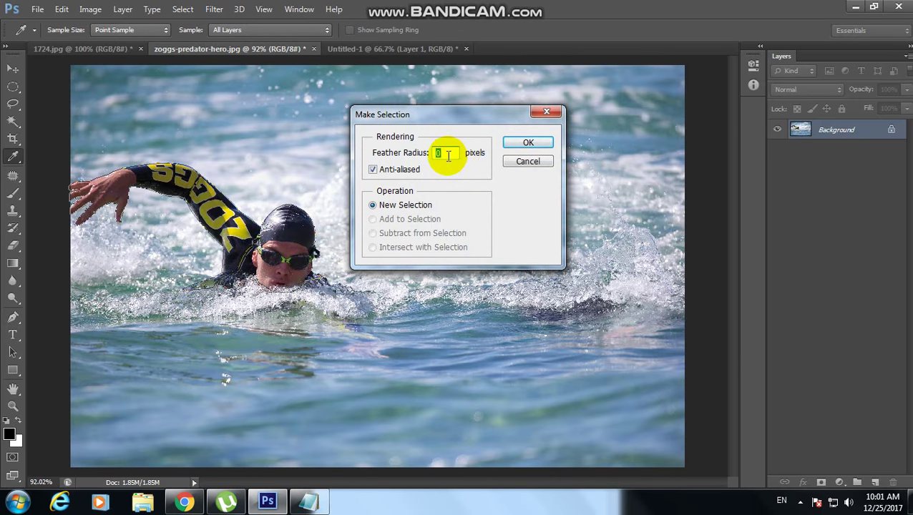
key("Return")
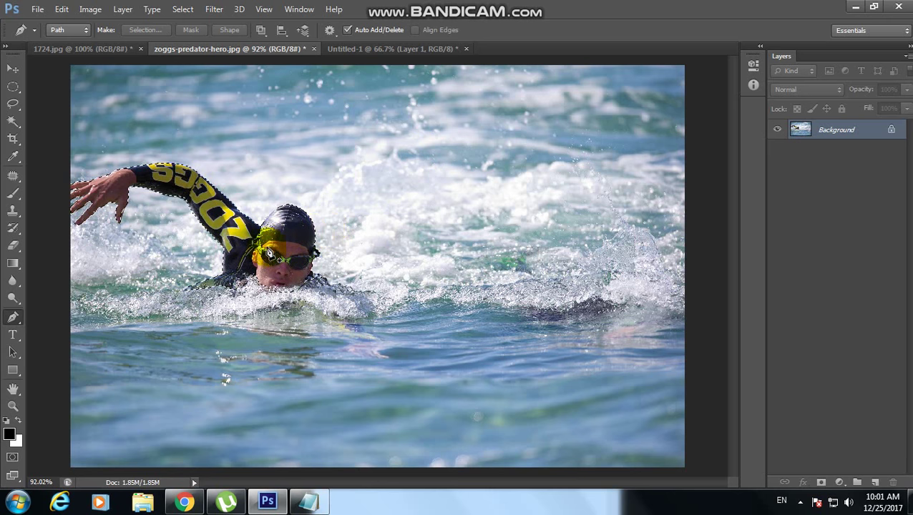
Step: Drag the cut-out swimmer into the road composition, halve its size and place it on the left lane
left_click(13, 68)
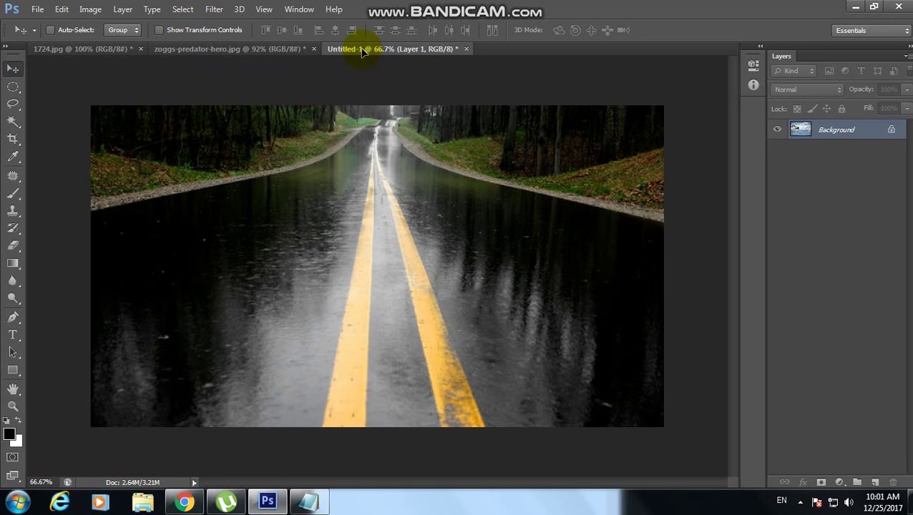
mouse_move(287, 266)
left_mouse_down()
mouse_move(365, 200)
mouse_move(348, 194)
mouse_move(493, 225)
left_mouse_up()
key("ctrl+t")
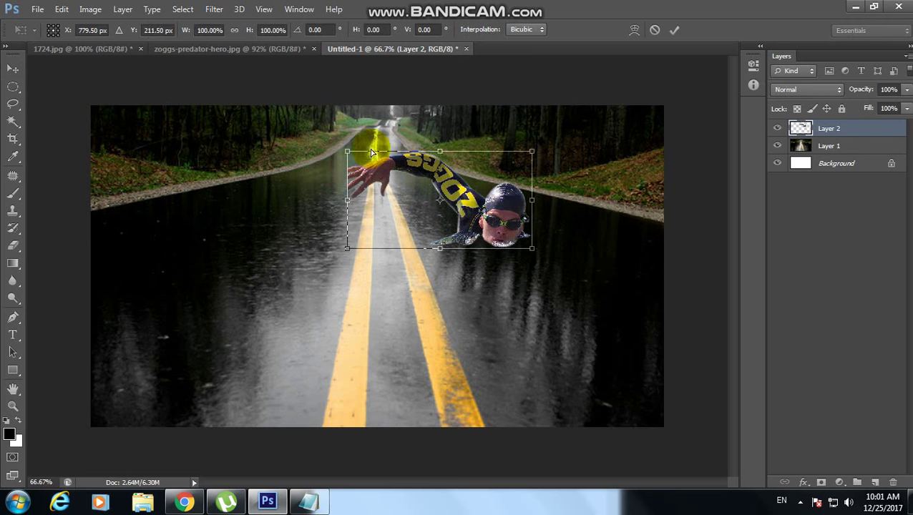
left_click_drag(346, 148, 398, 174)
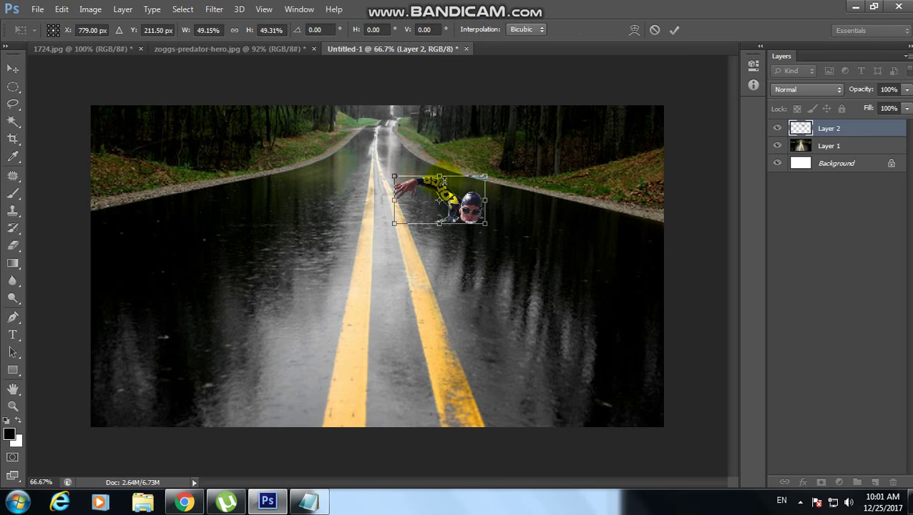
key("Return")
left_click_drag(463, 212, 261, 196)
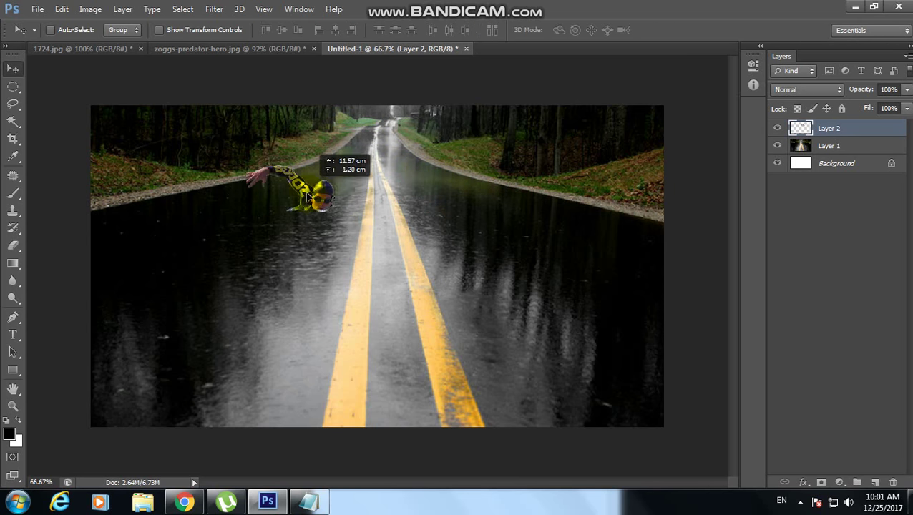
Step: Shrink the road swimmer slightly further, to about 92.5%
key("z")
left_click_drag(220, 146, 363, 294)
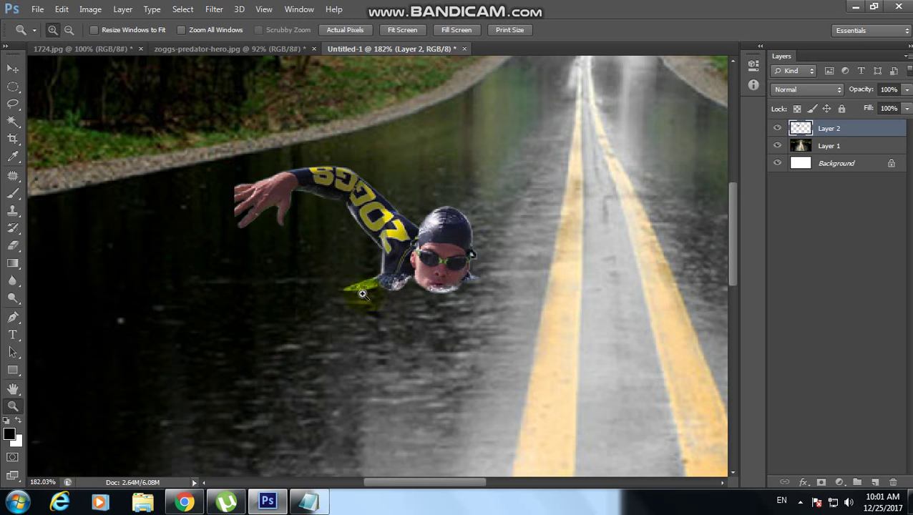
key("v")
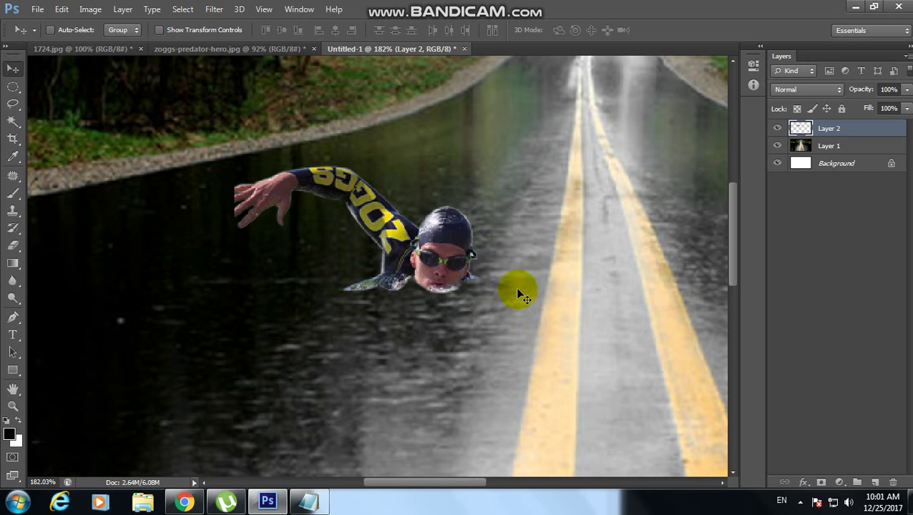
key("ctrl+t")
left_click_drag(482, 162, 478, 172)
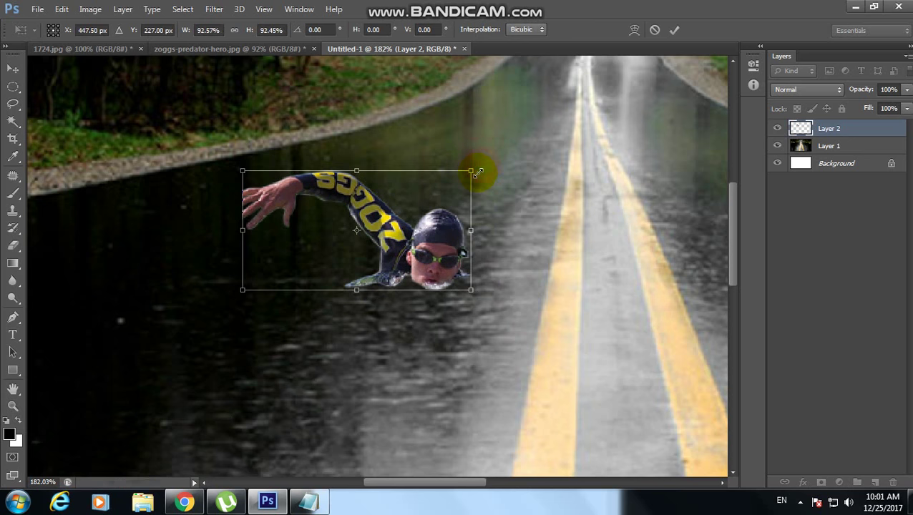
key("Return")
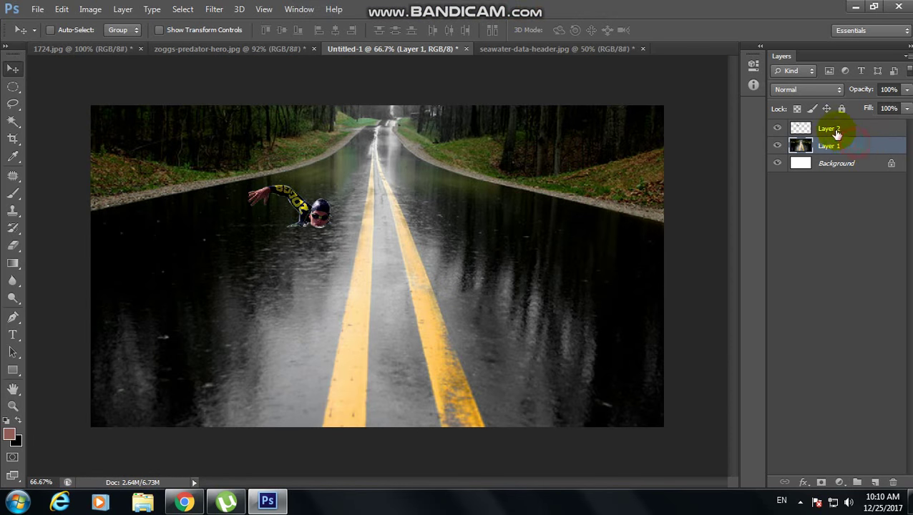
Step: Select Layer 2 and zoom the view to frame the swimmer on the road
left_click(835, 134)
key("z")
left_click(260, 214)
left_click_drag(312, 255, 372, 301)
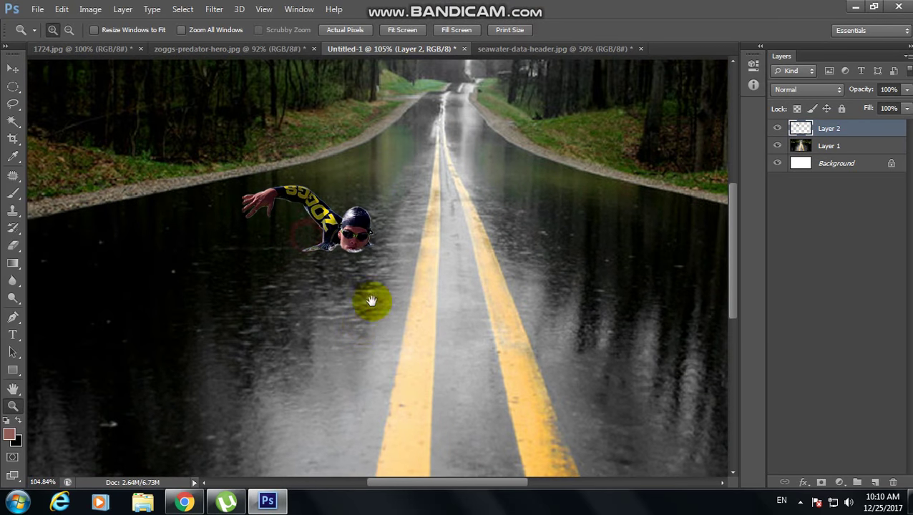
key("ctrl+minus")
key("ctrl+plus")
key("ctrl+plus")
left_click(508, 50)
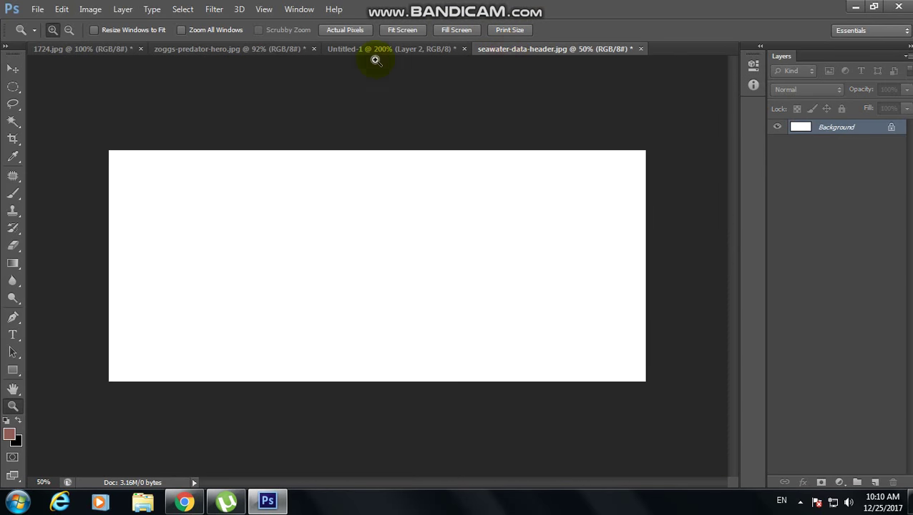
Step: Drag the whole swimmer photo into the composition and shrink it to about 57% over the road
key("v")
left_click(116, 49)
left_click(201, 49)
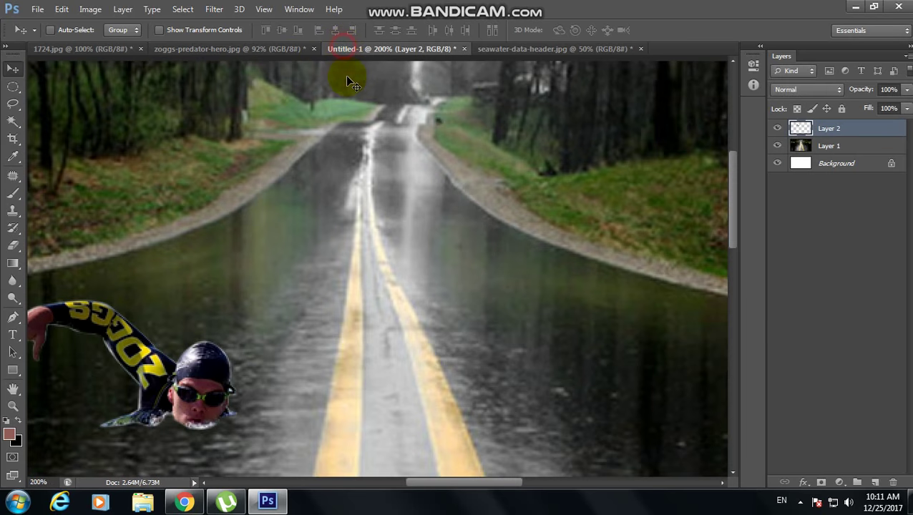
left_click_drag(208, 71, 440, 175)
key("ctrl+minus")
key("ctrl+minus")
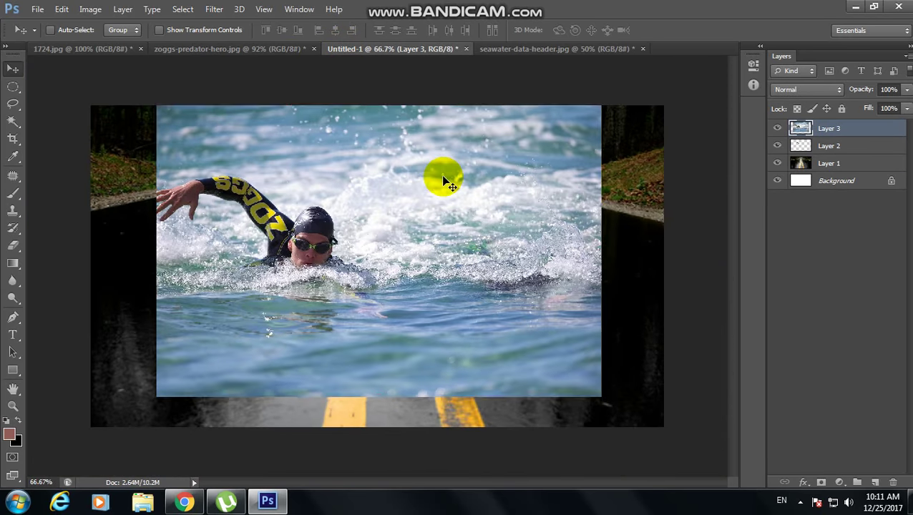
key("ctrl+t")
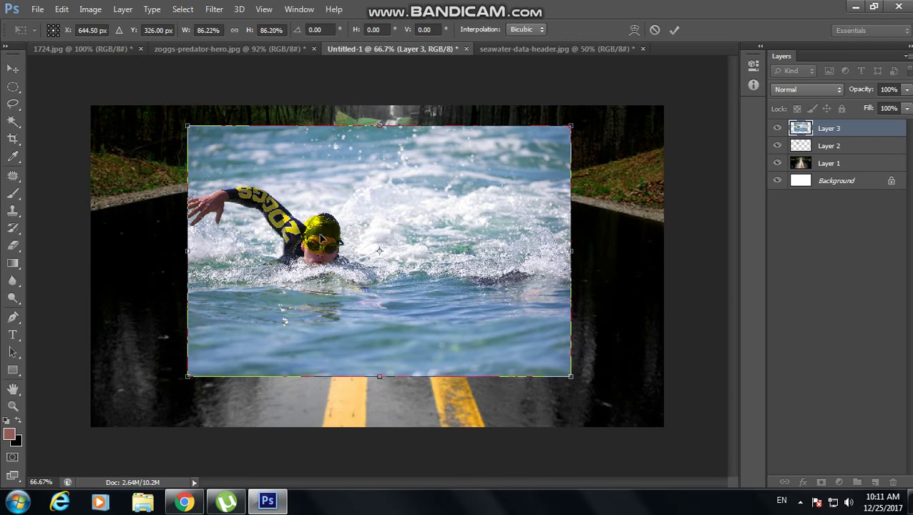
left_click_drag(311, 228, 422, 208)
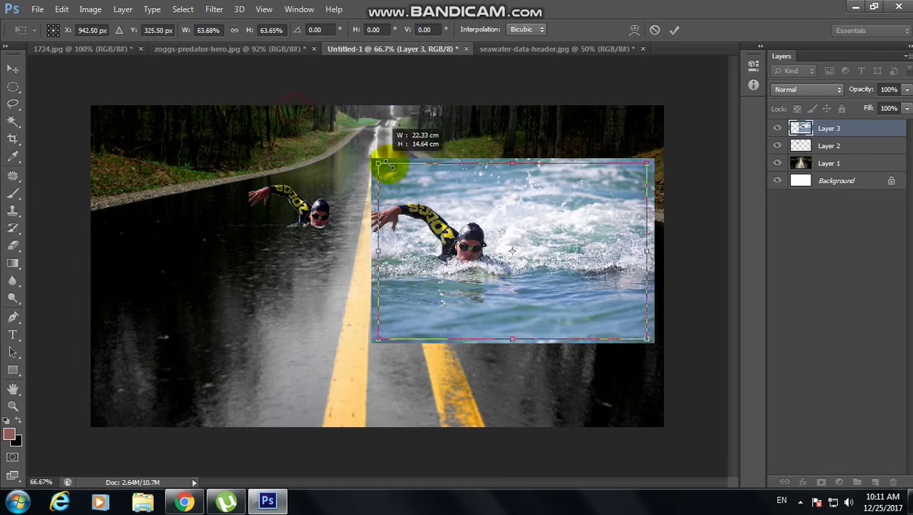
left_click_drag(289, 106, 387, 174)
left_click_drag(465, 238, 409, 211)
key("Return")
Step: Shift the photo layer further right over the road, then view at 100%
key("z")
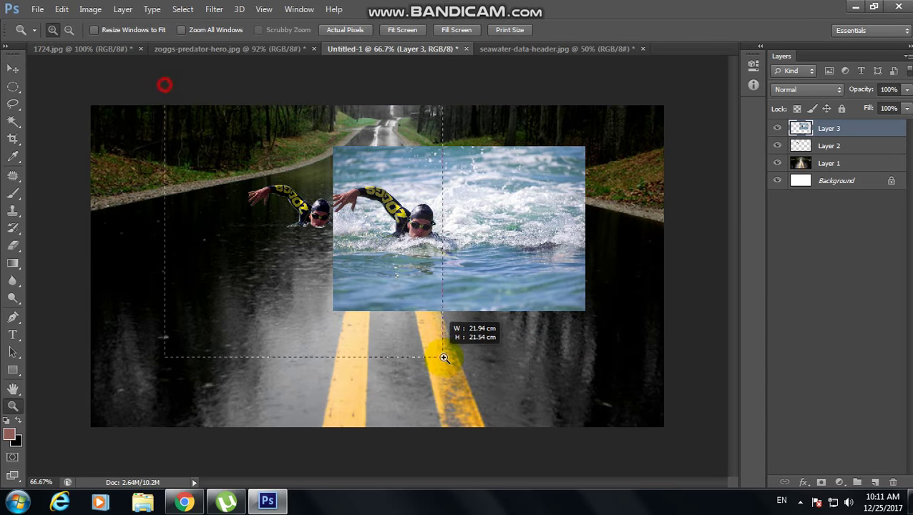
left_click_drag(163, 86, 471, 384)
left_click(436, 312)
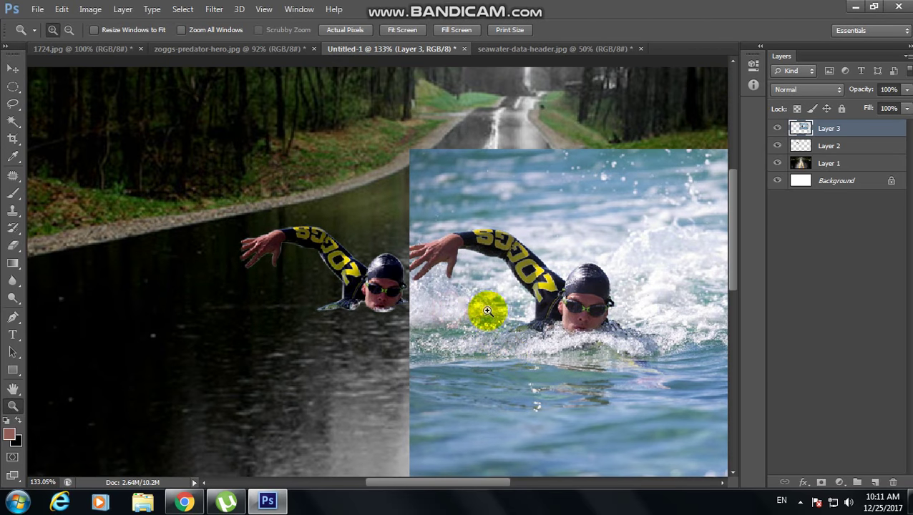
key("v")
mouse_move(496, 297)
left_mouse_down()
mouse_move(580, 251)
mouse_move(526, 238)
left_mouse_up()
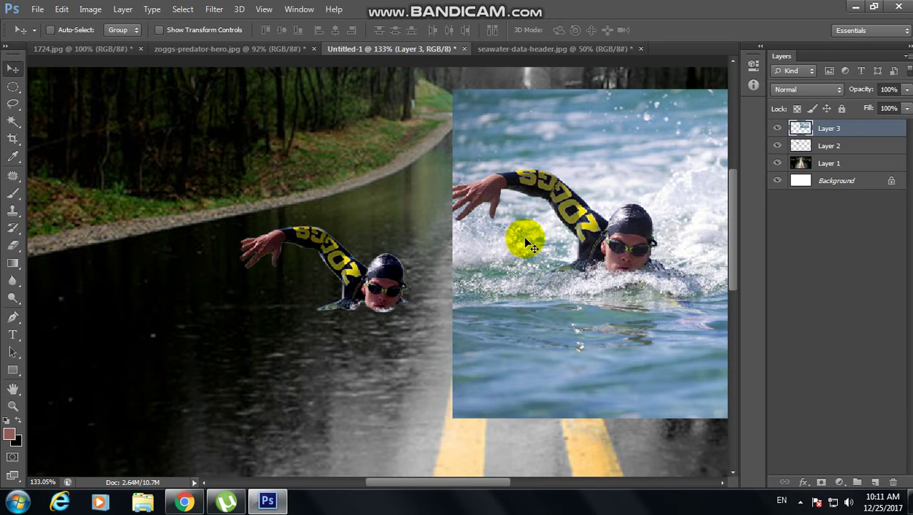
key("ctrl+1")
Step: Pick the Clone Stamp tool and select the cut-out swimmer layer, Layer 2
key("i")
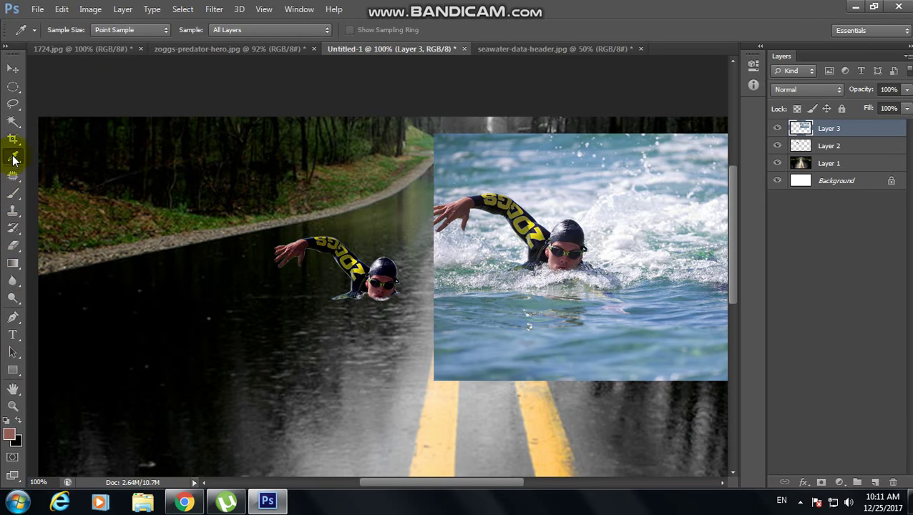
left_click(13, 214)
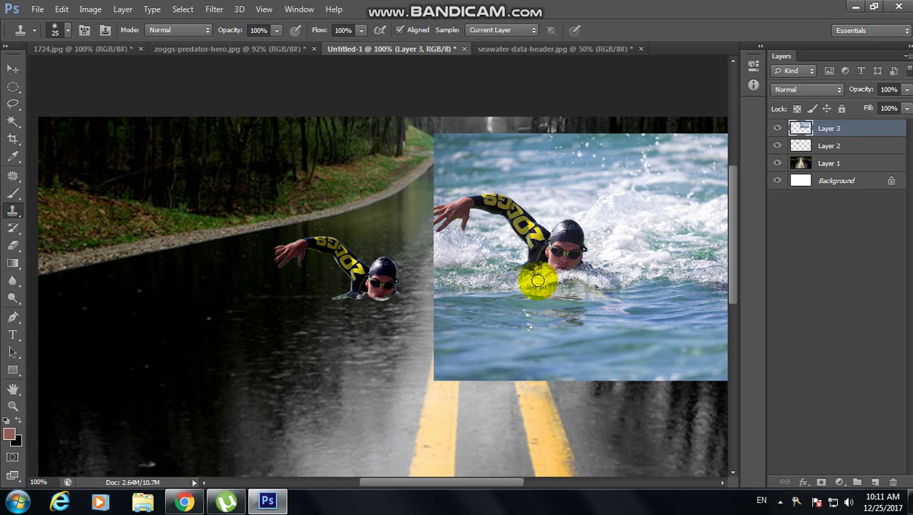
left_click(796, 450)
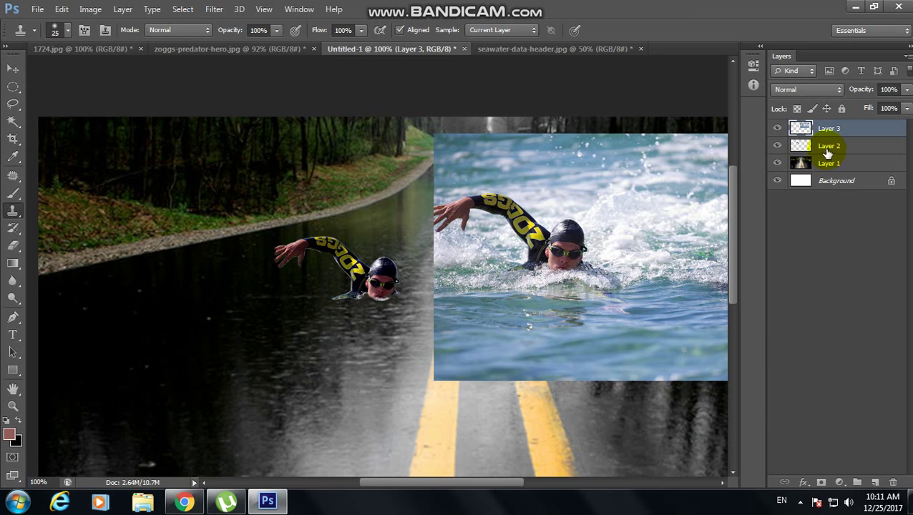
left_click(827, 148)
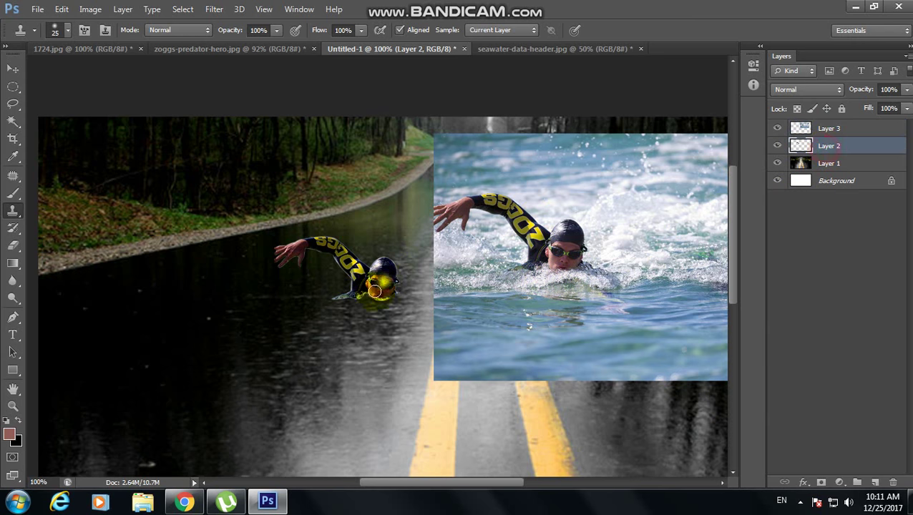
Step: Add a new empty layer and stamp cloned water below the road swimmer's face
left_click(875, 482)
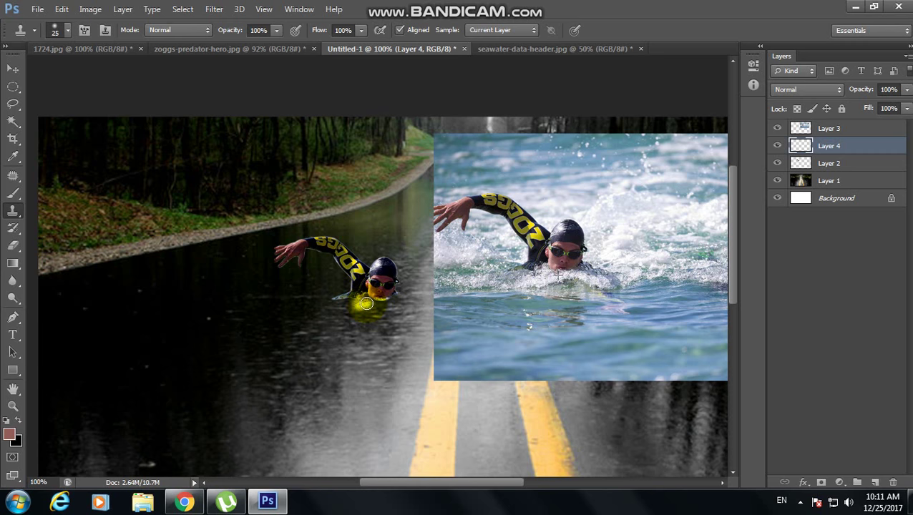
left_click(629, 249, "alt")
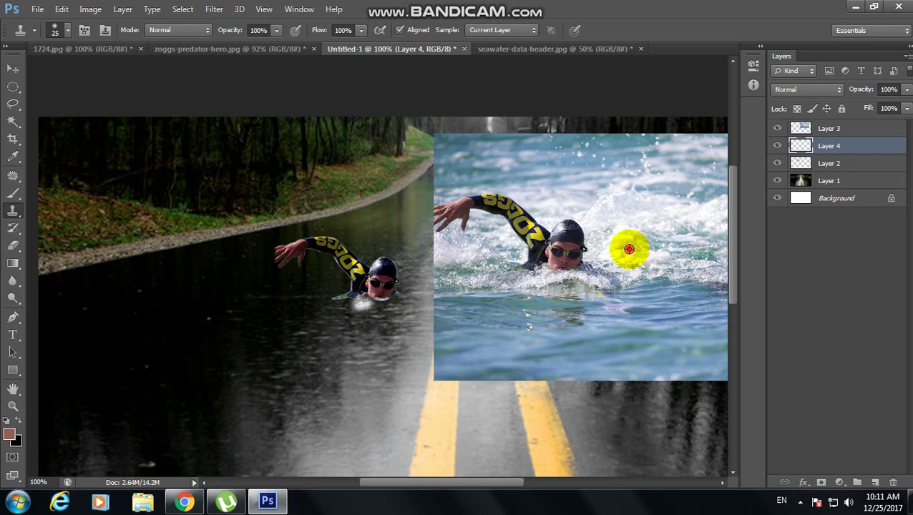
left_click(357, 300)
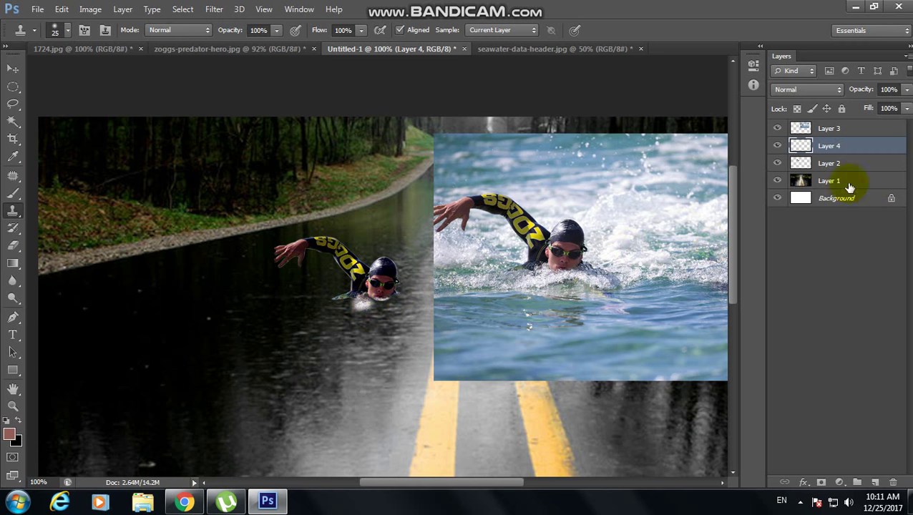
left_click(816, 131)
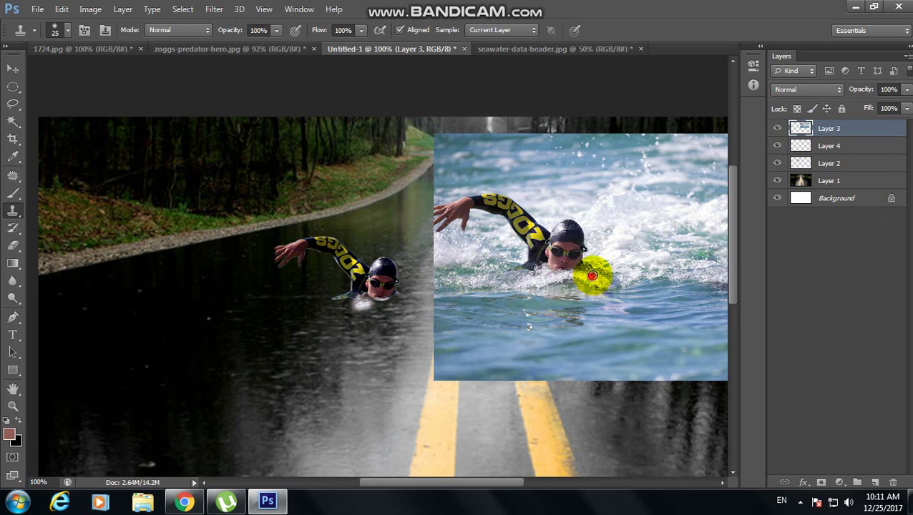
left_click(827, 146)
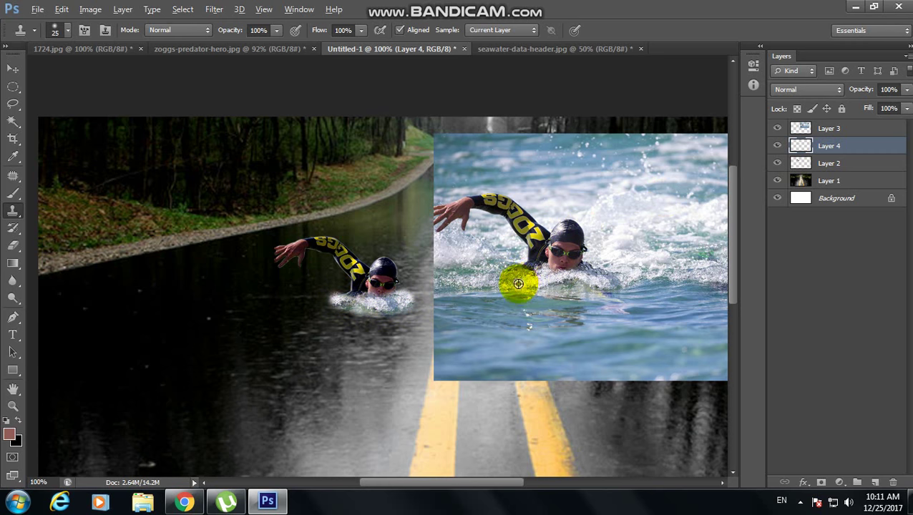
left_click(828, 129)
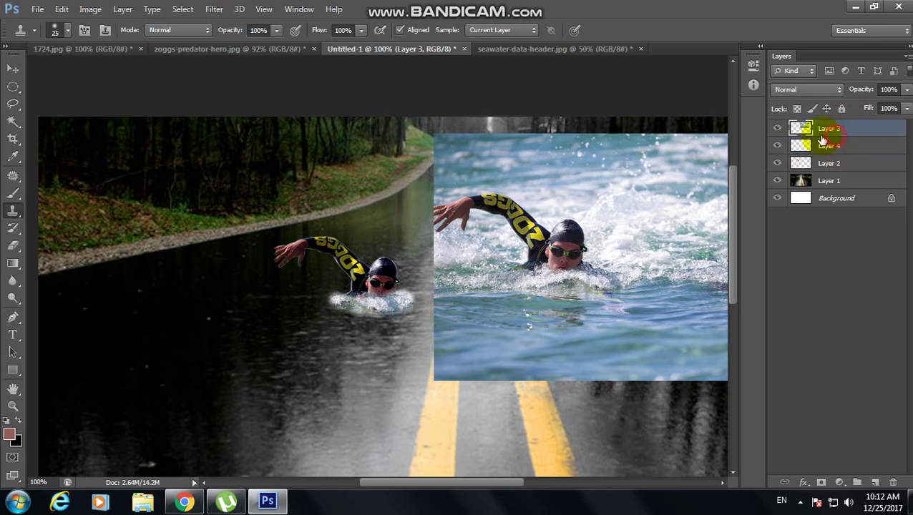
left_click(807, 146)
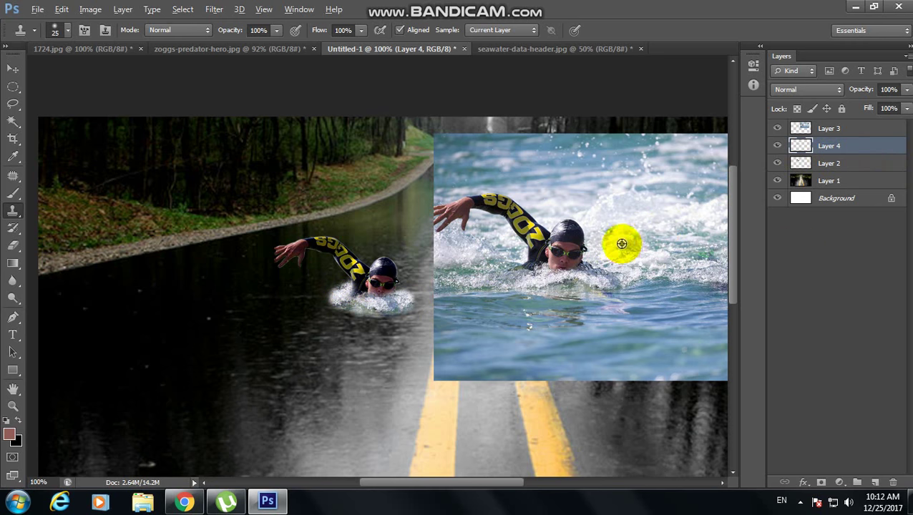
Step: Sample white splash from the photo and paint it around the road swimmer's head and face
left_click(619, 237)
left_click(815, 128)
left_click(624, 242)
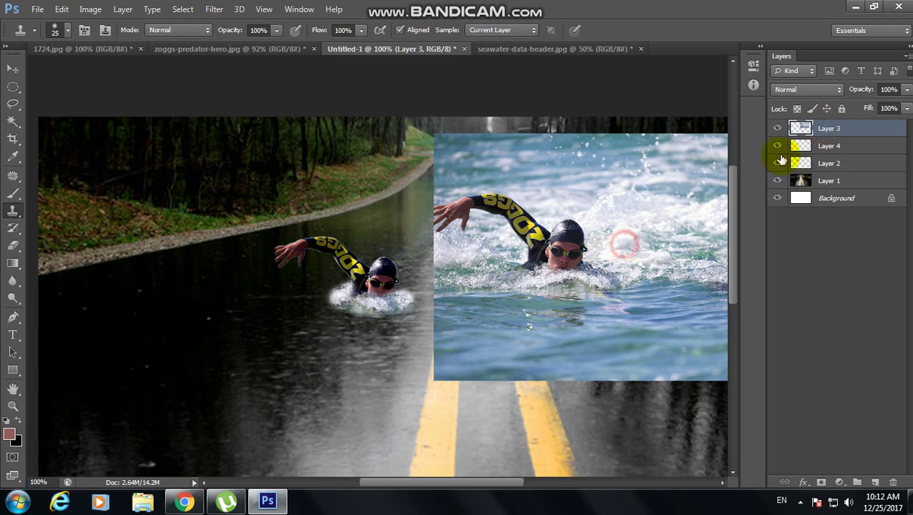
left_click(804, 147)
left_click(387, 289)
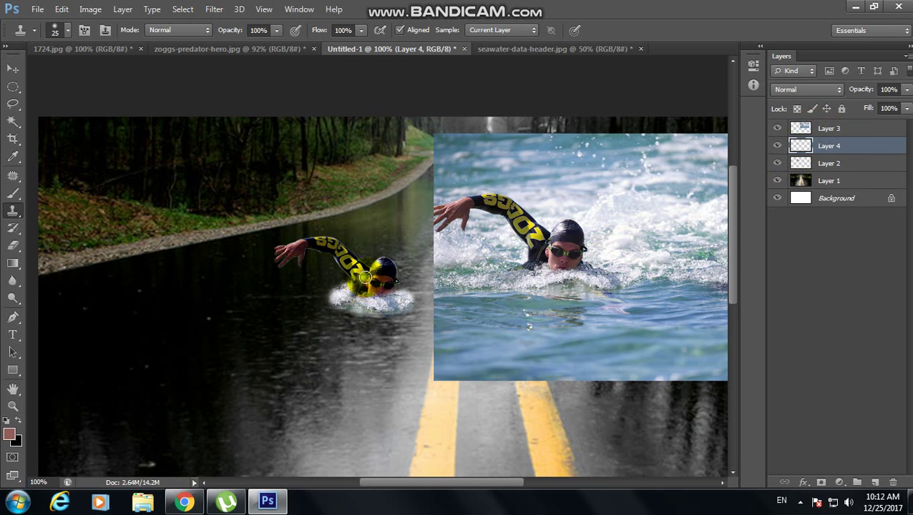
left_click(464, 261, "alt")
left_click(403, 279)
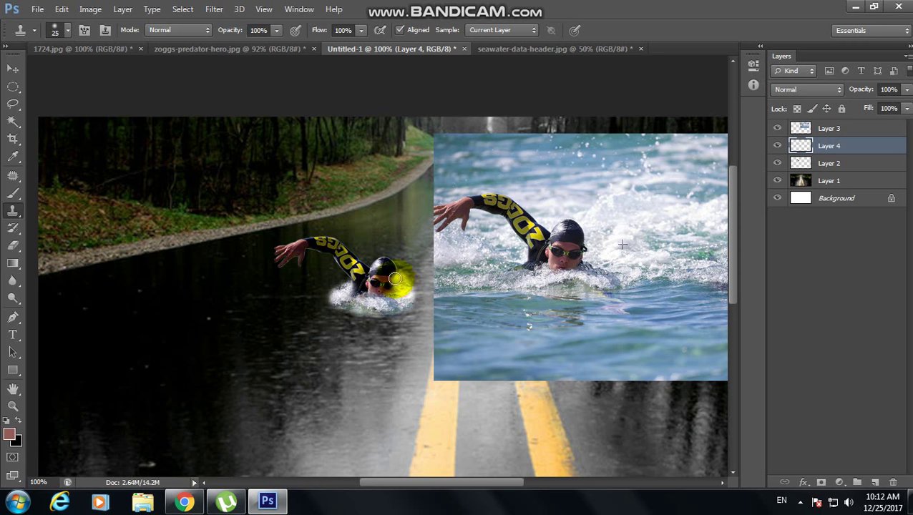
left_click_drag(395, 279, 362, 279)
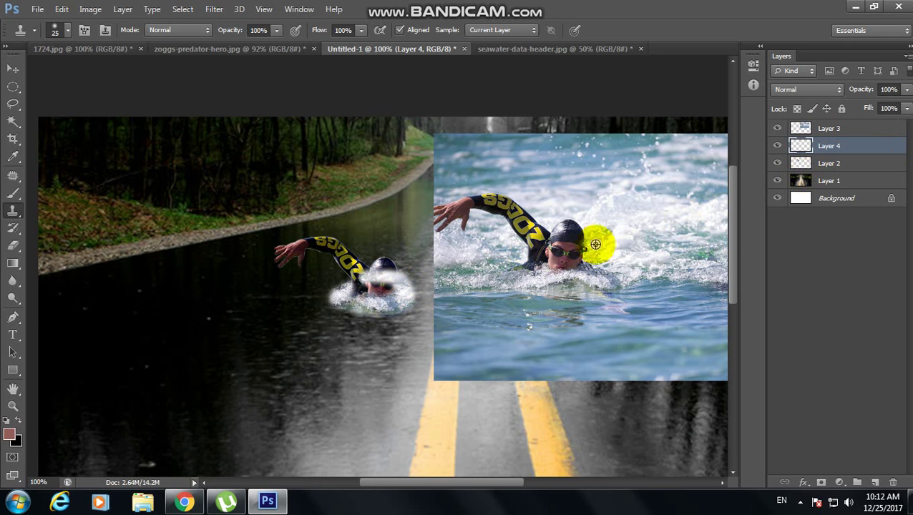
left_click(596, 241, "alt")
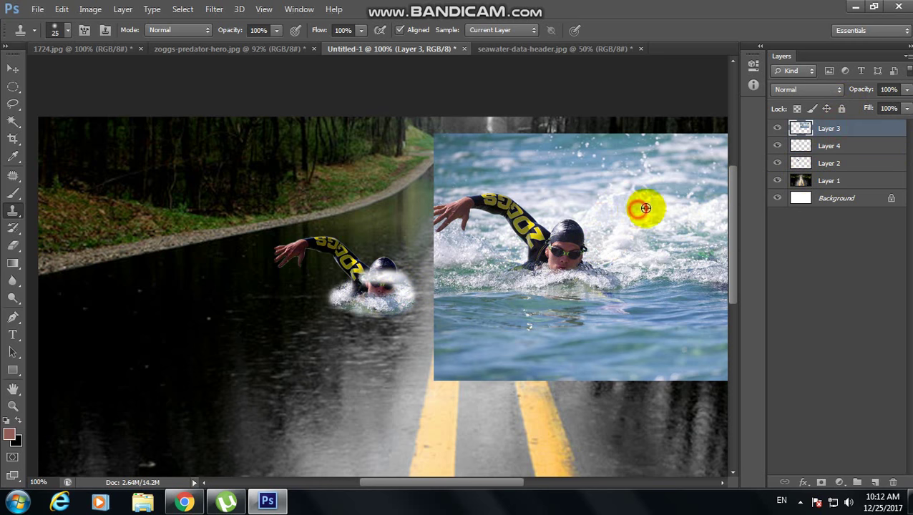
mouse_move(334, 292)
left_mouse_down()
mouse_move(392, 274)
mouse_move(412, 296)
mouse_move(370, 311)
left_mouse_up()
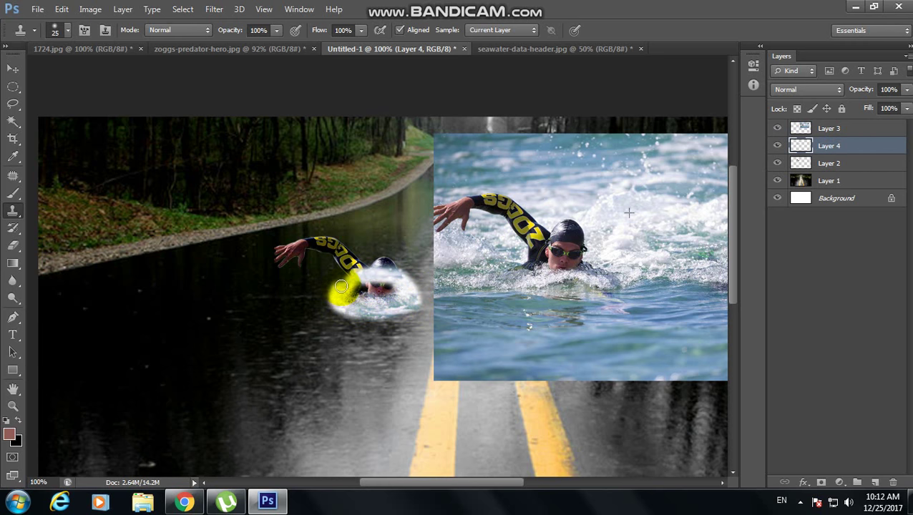
Step: Move the splash layer, Layer 4, below Layer 2
key("v")
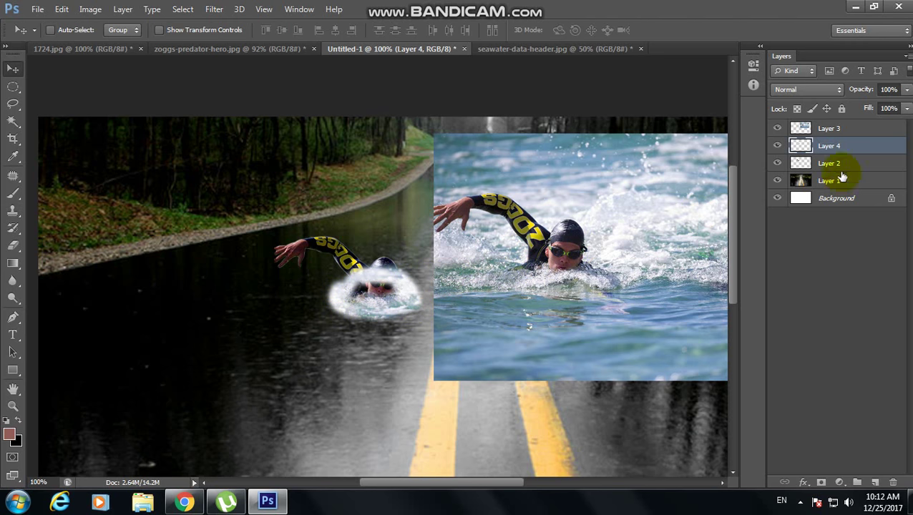
left_click_drag(826, 151, 826, 167)
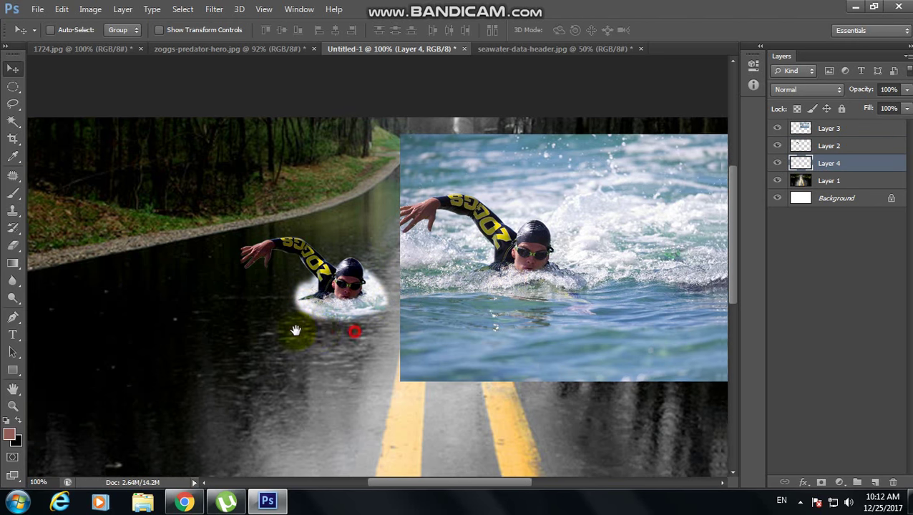
left_click_drag(354, 330, 213, 326)
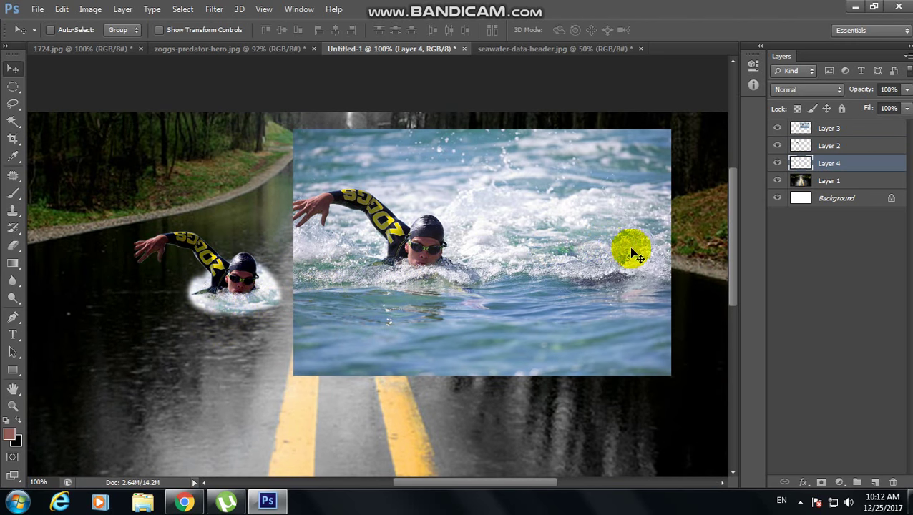
Step: Stamp more cloned white splash to the right of the road swimmer
key("i")
key("s")
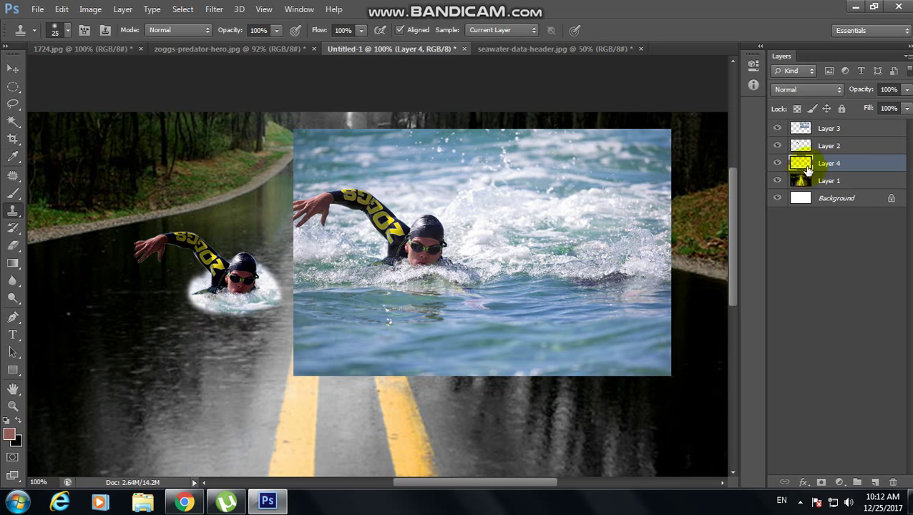
left_click(828, 128)
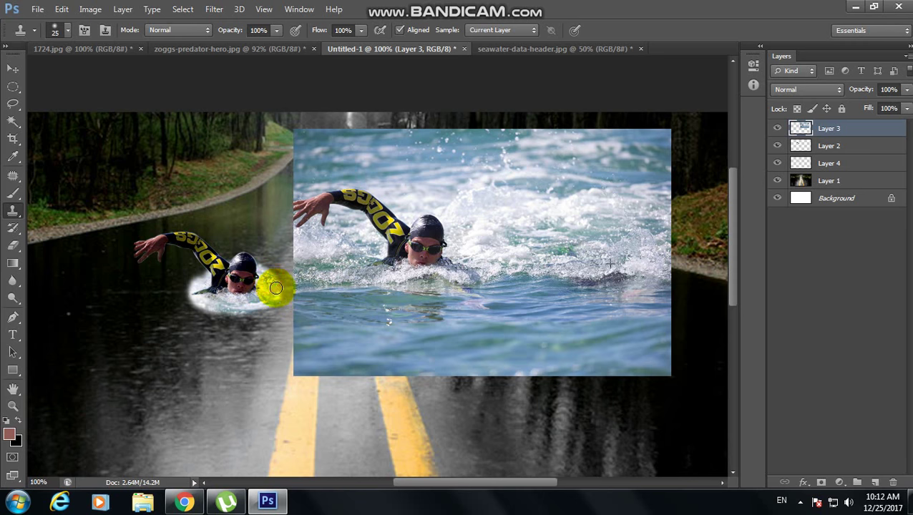
mouse_move(275, 288)
left_mouse_down()
mouse_move(228, 308)
mouse_move(261, 302)
left_mouse_up()
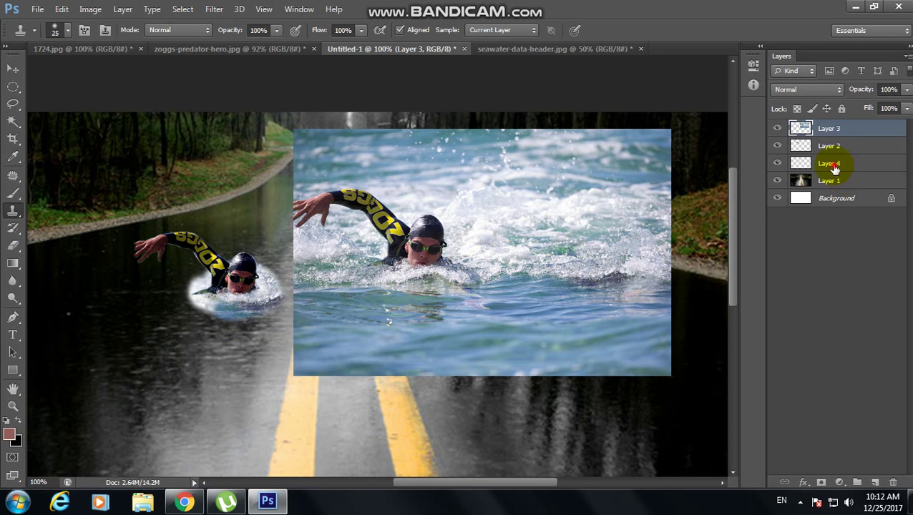
left_click(829, 162)
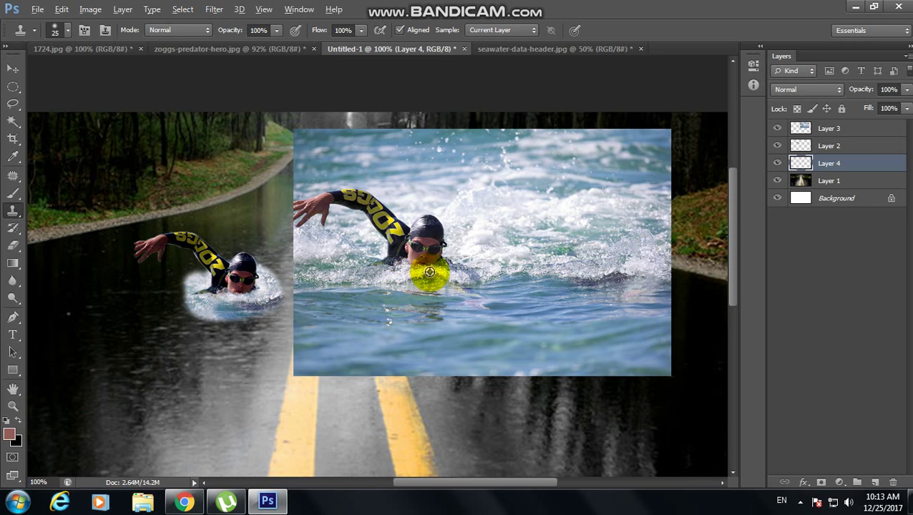
left_click(836, 129)
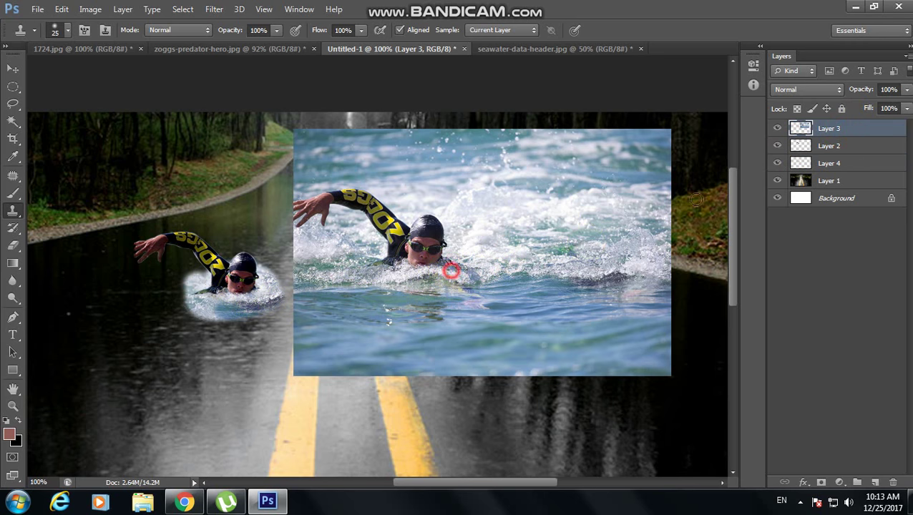
left_click(830, 146)
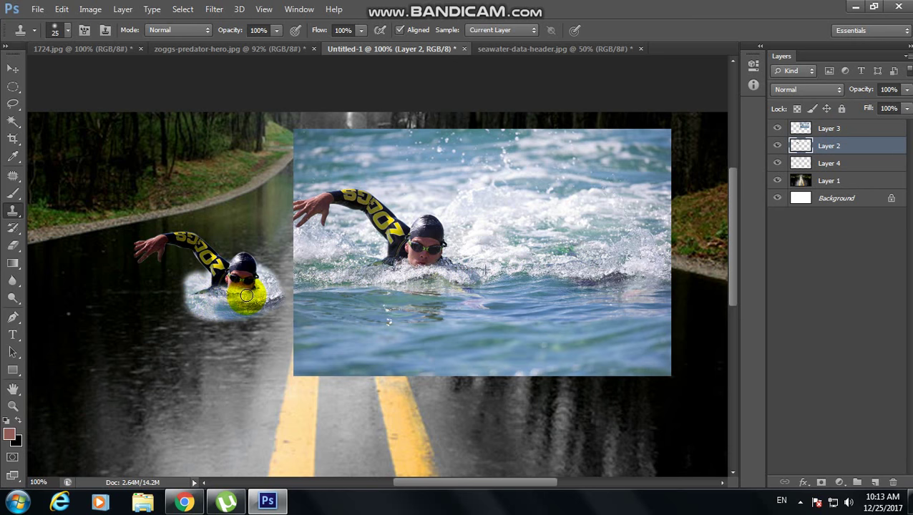
left_click(830, 163)
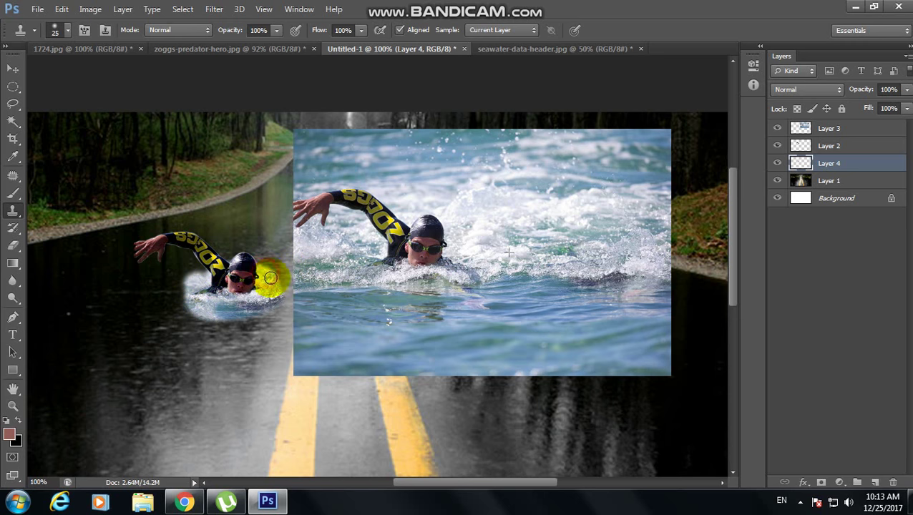
Step: Hide the swimmer photo layer and temporarily drop the splash layer to 50% opacity
key("v")
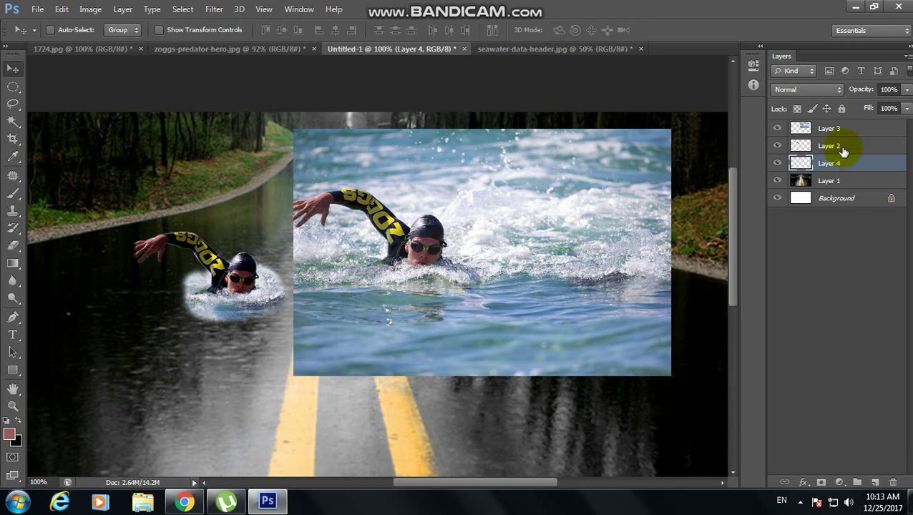
left_click(826, 129)
left_click(777, 129)
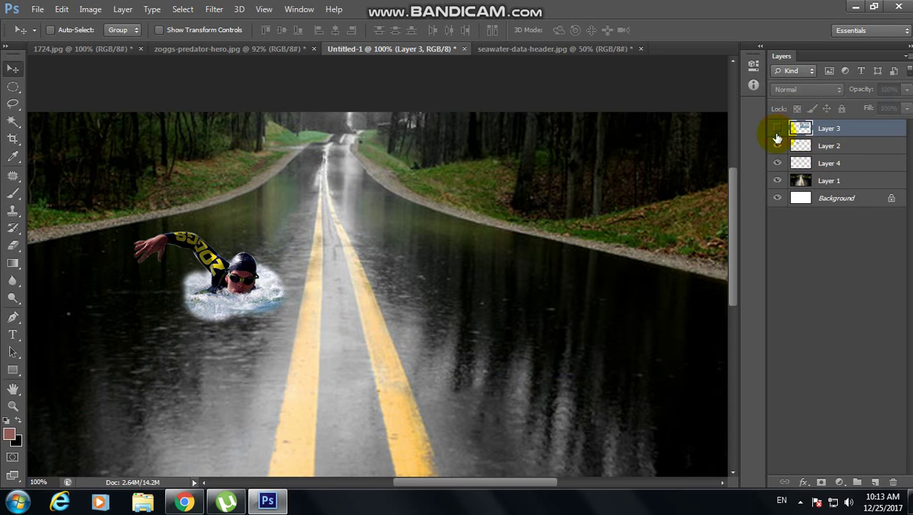
key("ctrl+0")
left_click(852, 163)
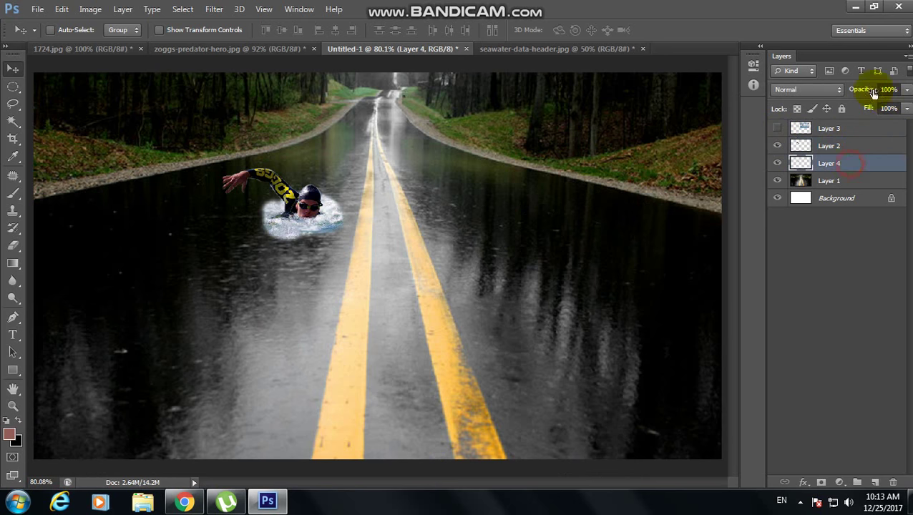
type("50")
key("Return")
Step: Zoom in on the road swimmer and return the splash layer to 100% opacity
left_click_drag(257, 164, 393, 298)
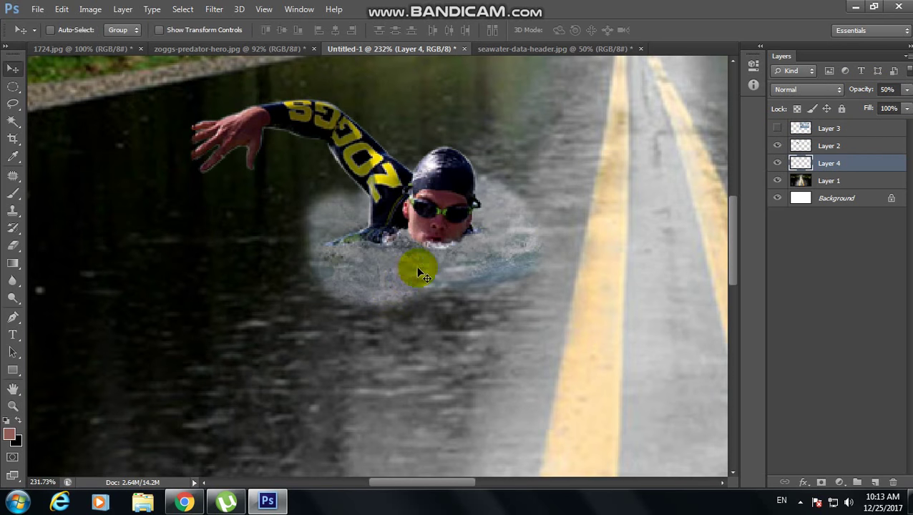
left_click(887, 89)
type("100")
key("Return")
key("e")
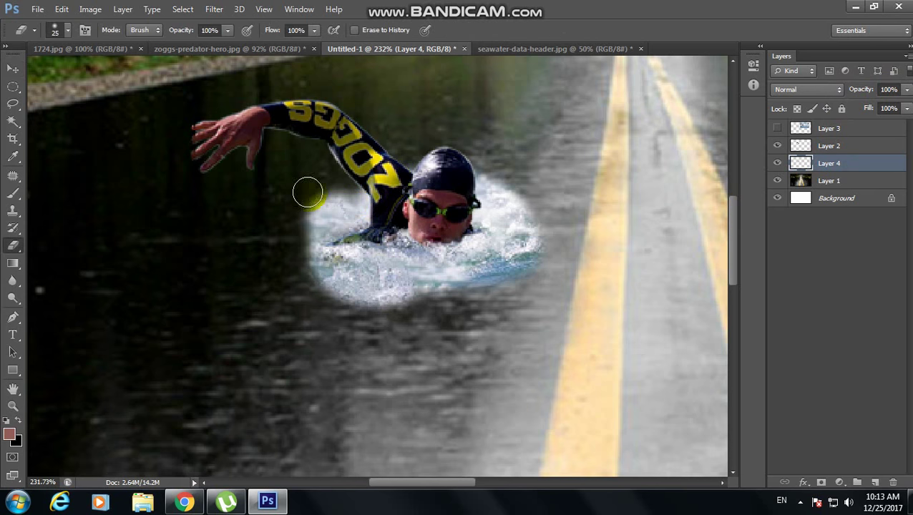
Step: Erase the splash's left and lower edges, then blur its lower-left edge
left_click_drag(305, 195, 298, 250)
left_click(348, 203)
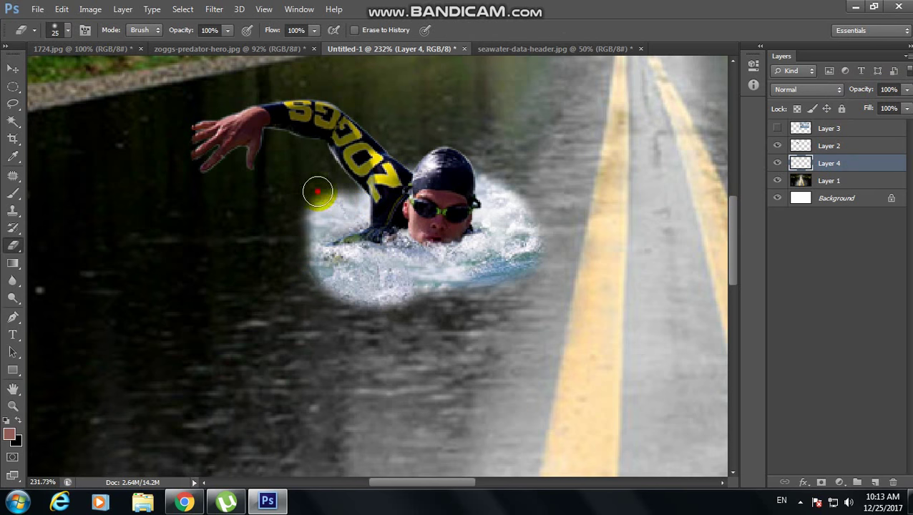
mouse_move(326, 306)
left_mouse_down()
mouse_move(464, 304)
mouse_move(555, 211)
left_mouse_up()
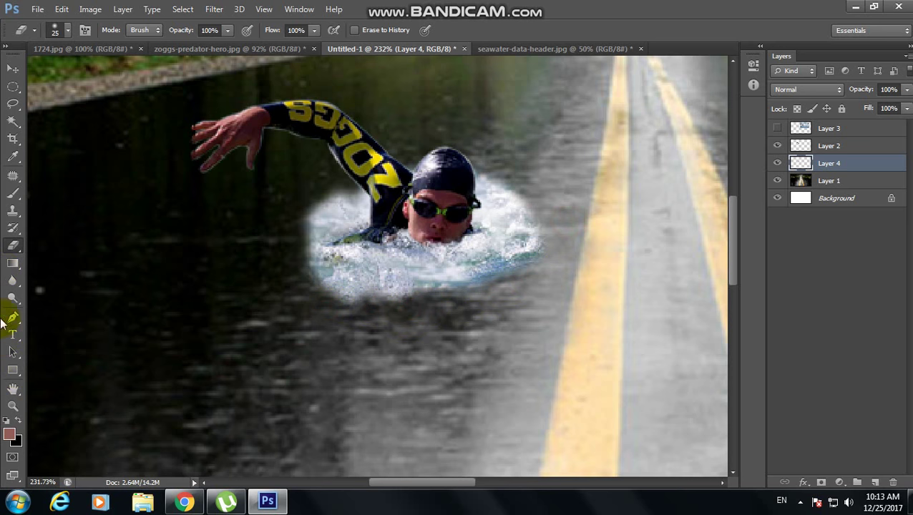
left_click(13, 281)
mouse_move(303, 261)
left_mouse_down()
mouse_move(323, 284)
mouse_move(462, 291)
mouse_move(391, 292)
mouse_move(448, 288)
mouse_move(534, 252)
mouse_move(528, 214)
mouse_move(481, 169)
left_mouse_up()
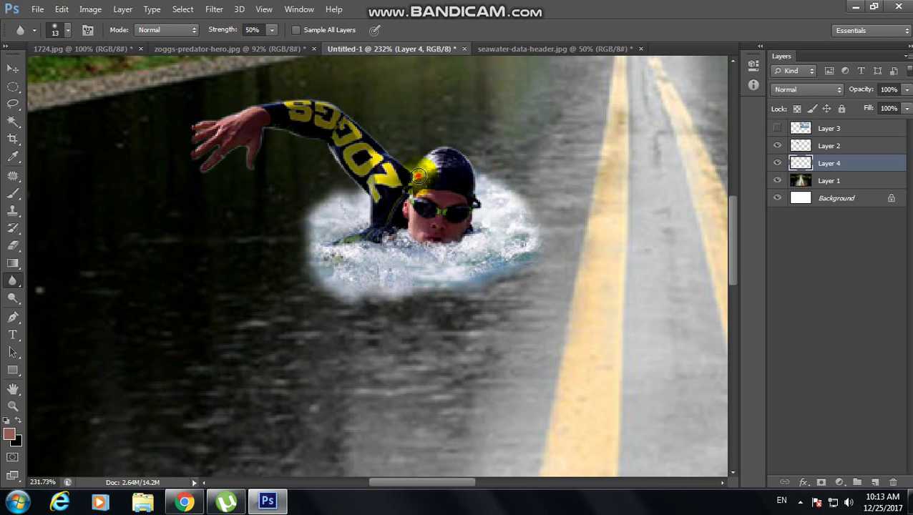
key("ctrl+t")
key("ctrl+0")
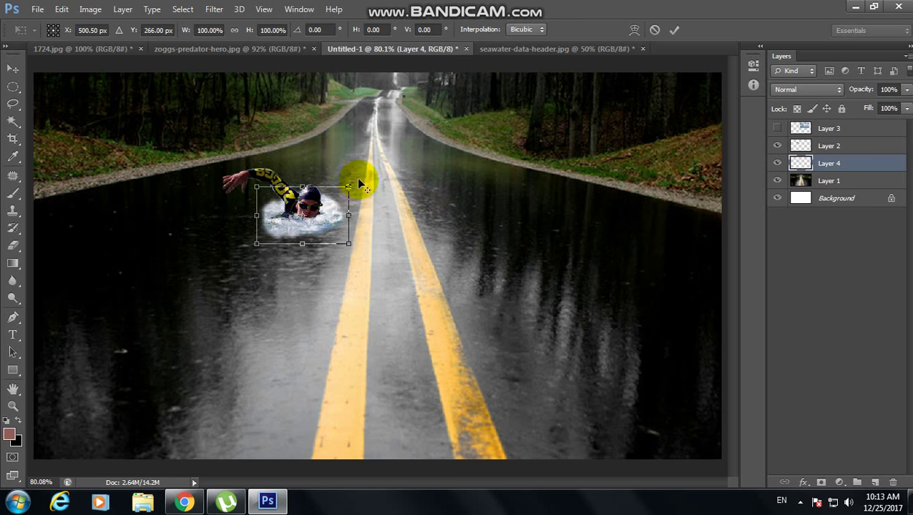
Step: Commit the transform, set the splash to 56% opacity, and duplicate it as Layer 4 copy
key("Return")
key("v")
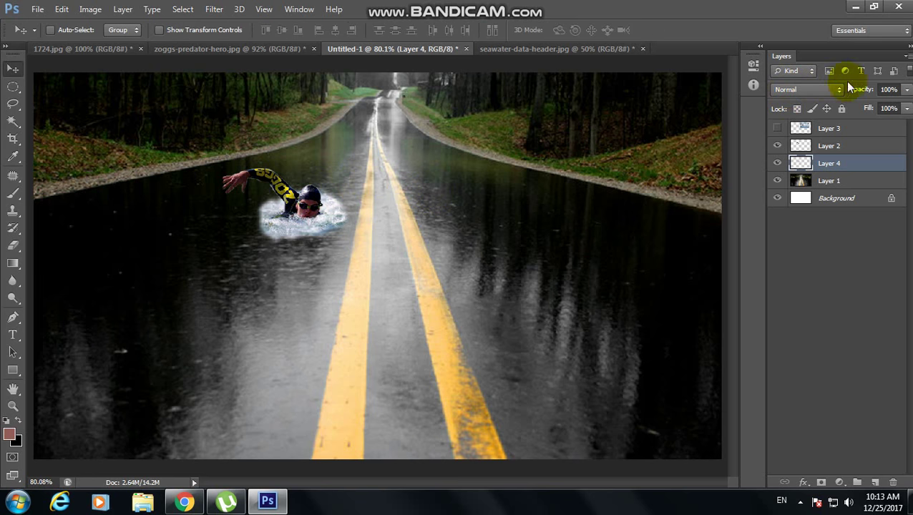
left_click_drag(870, 90, 841, 97)
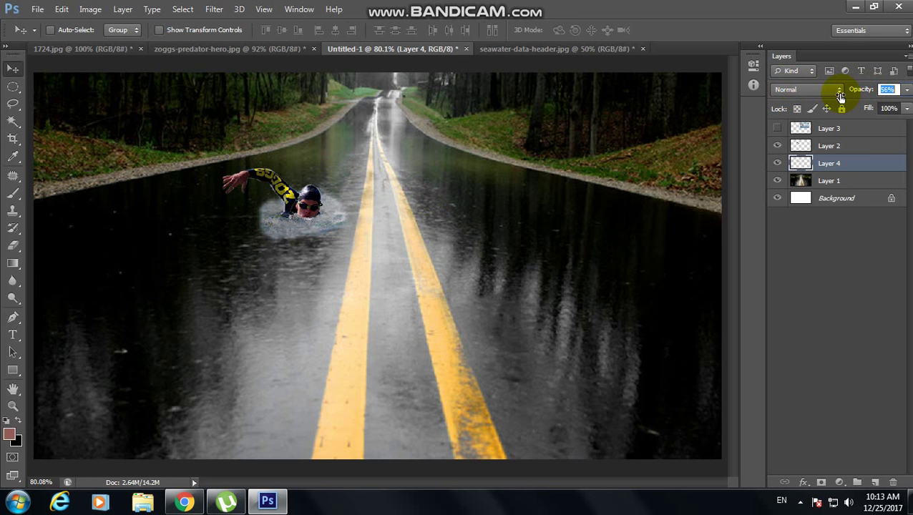
key("ctrl+j")
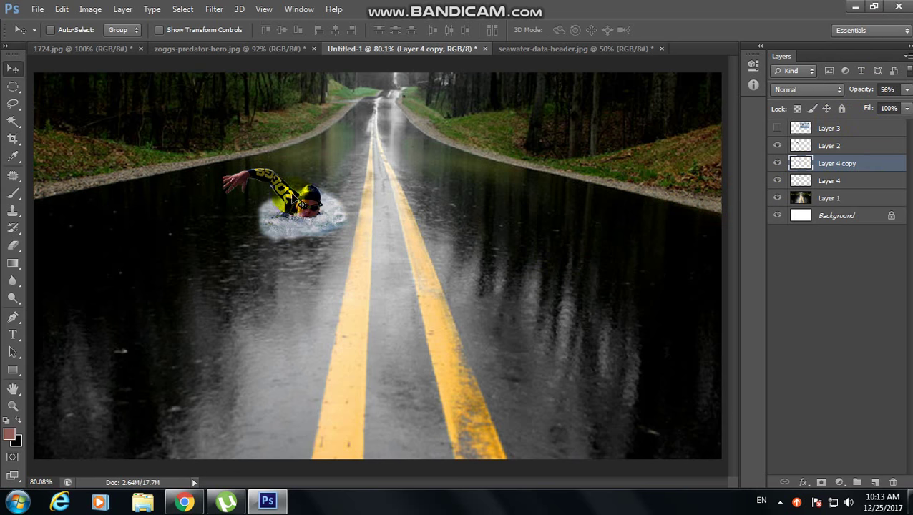
Step: Zoom in around the swimmer and erase the copy's left edge beside the arm
key("z")
left_click_drag(202, 147, 412, 293)
key("e")
left_click_drag(236, 267, 290, 217)
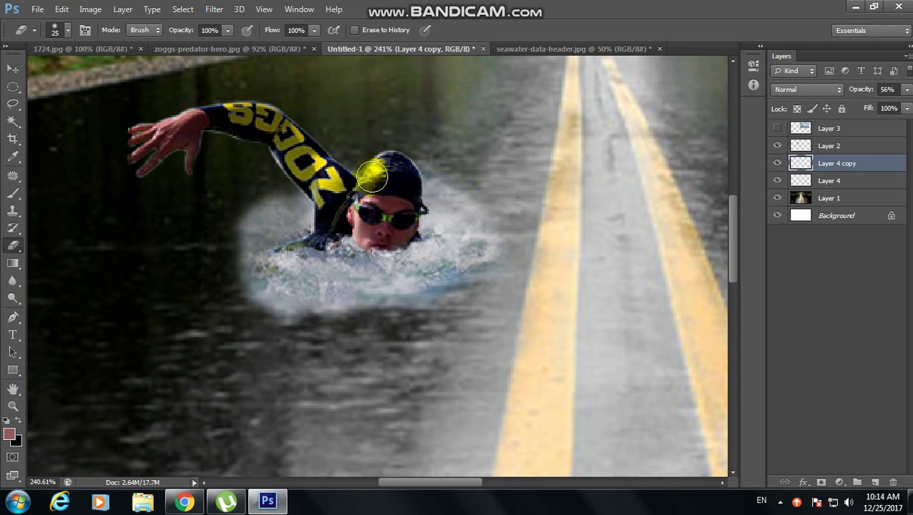
Step: On Layer 4 copy, erase the light halo under the splash and along its right edge
left_click_drag(401, 310, 257, 299)
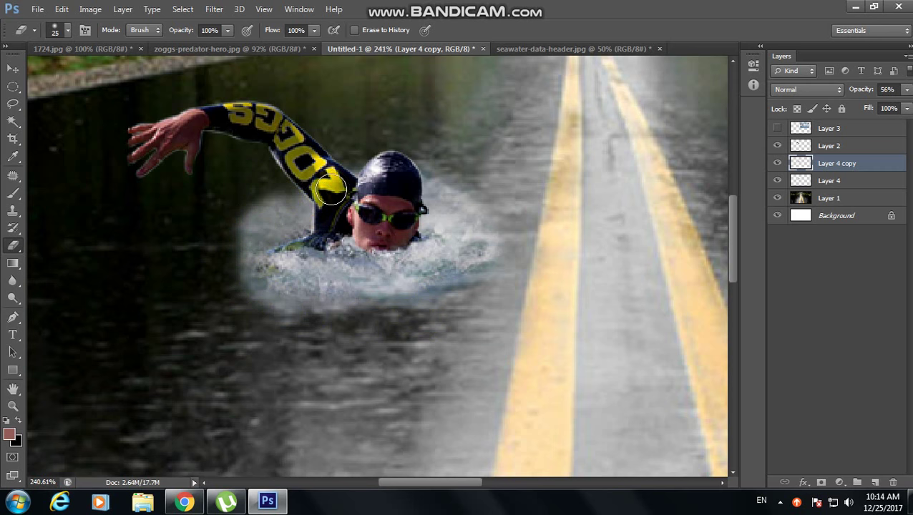
left_click_drag(494, 211, 477, 287)
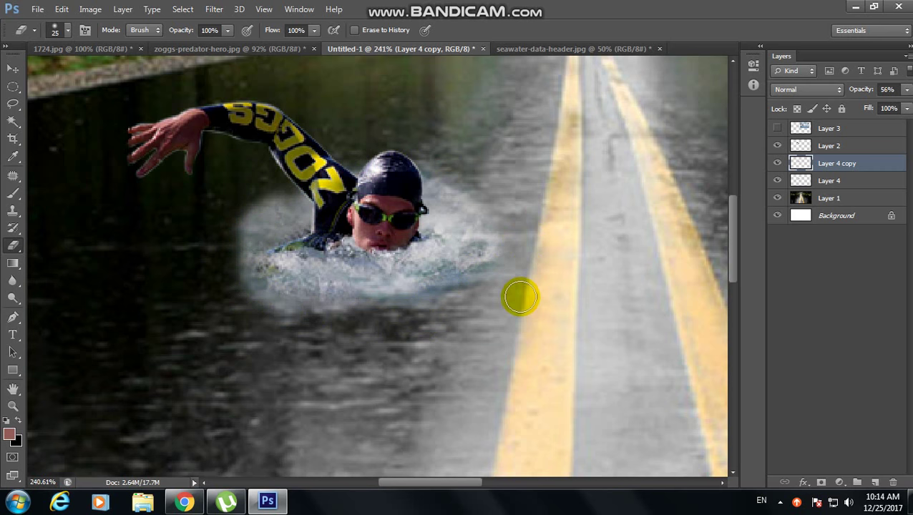
key("v")
key("ctrl+0")
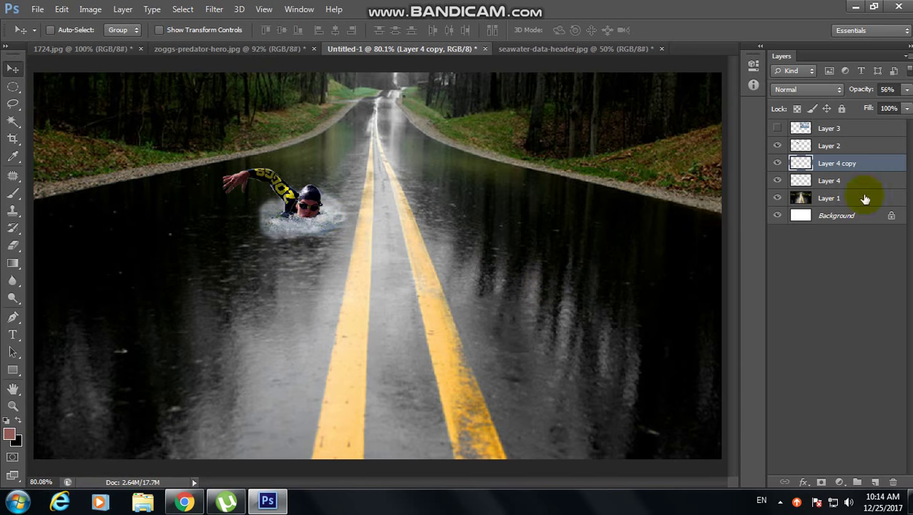
Step: On Layer 4, erase stray splash pixels around the swimmer and cap with a 45 px eraser
left_click(830, 181)
key("e")
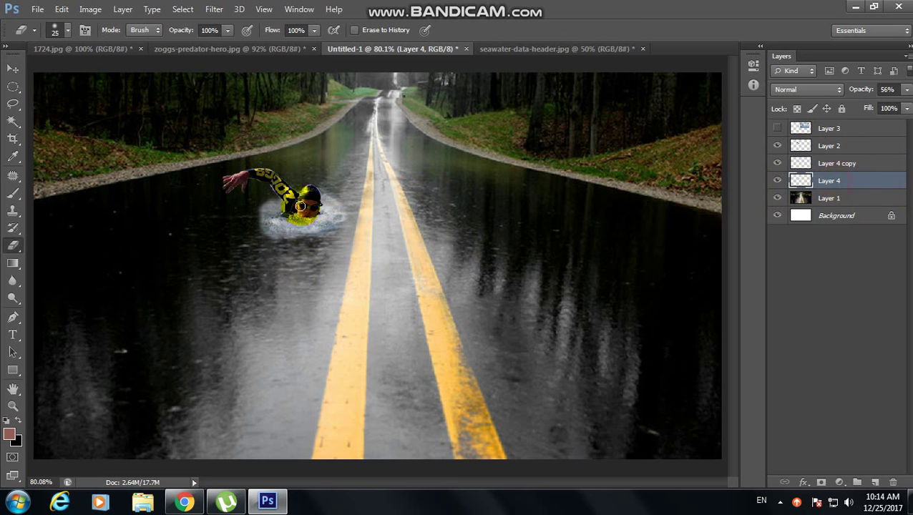
left_click_drag(367, 214, 308, 232)
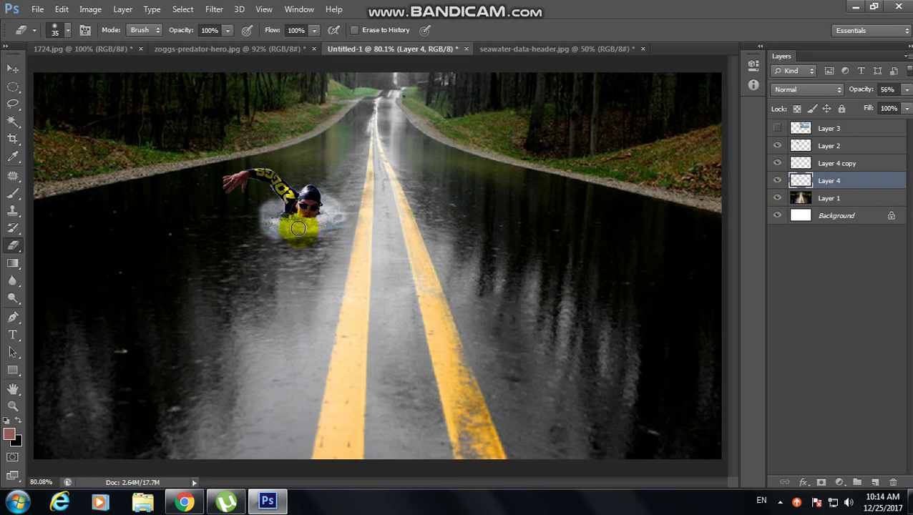
key("bracketright")
mouse_move(298, 227)
left_mouse_down()
mouse_move(341, 241)
mouse_move(295, 214)
mouse_move(326, 214)
mouse_move(277, 229)
mouse_move(270, 217)
left_mouse_up()
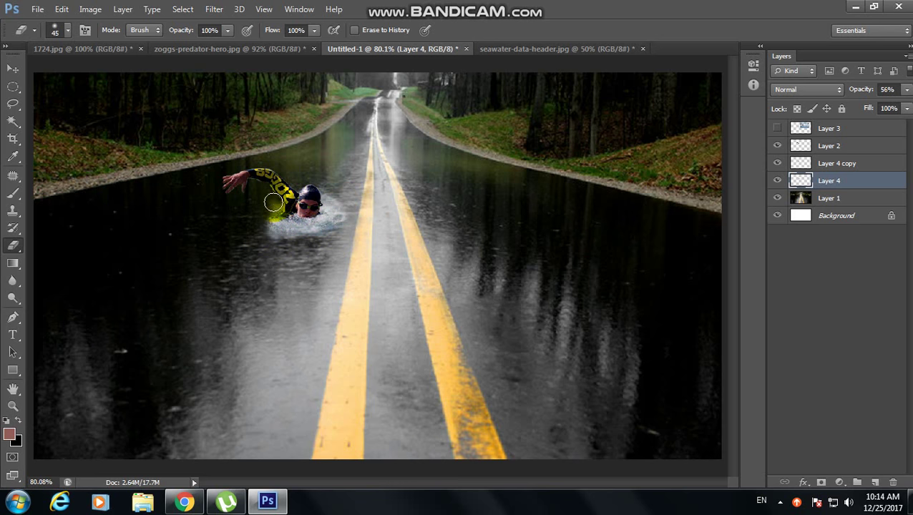
mouse_move(302, 176)
left_mouse_down()
mouse_move(327, 193)
mouse_move(316, 204)
mouse_move(351, 221)
mouse_move(323, 254)
left_mouse_up()
Step: Lower the eraser opacity to 37% and gently fade the splash below the arm and swimmer
left_click_drag(193, 29, 147, 29)
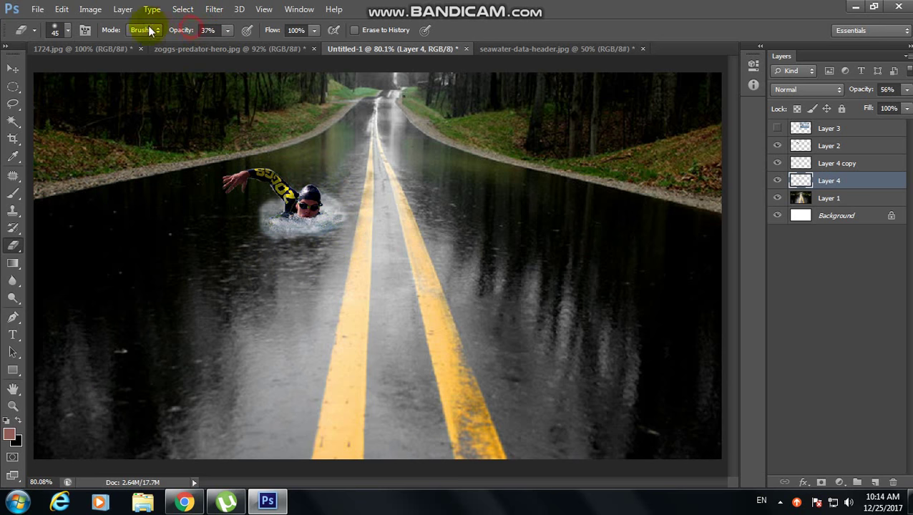
mouse_move(281, 221)
left_mouse_down()
mouse_move(265, 195)
mouse_move(305, 186)
mouse_move(287, 200)
mouse_move(328, 259)
mouse_move(253, 216)
left_mouse_up()
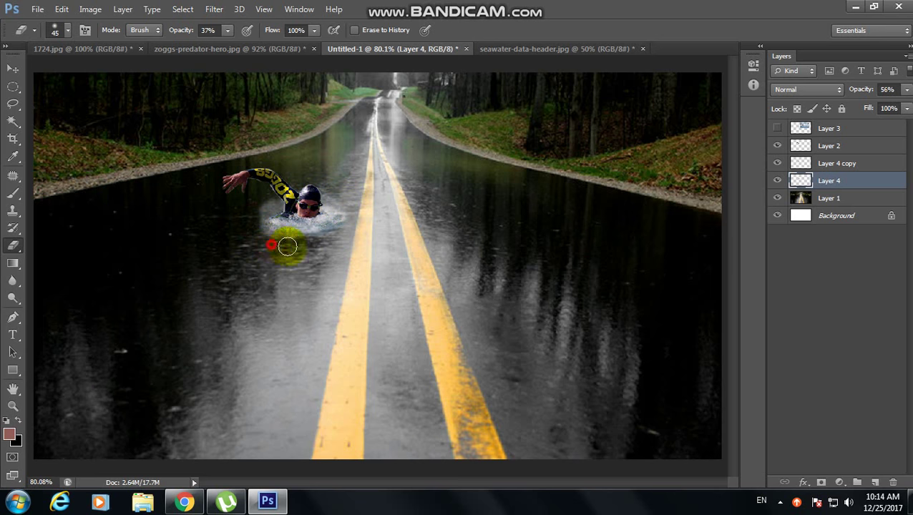
left_click_drag(287, 246, 230, 230)
Step: On Layer 2, dismiss Levels and open Curves, nudging the RGB midtones
key("v")
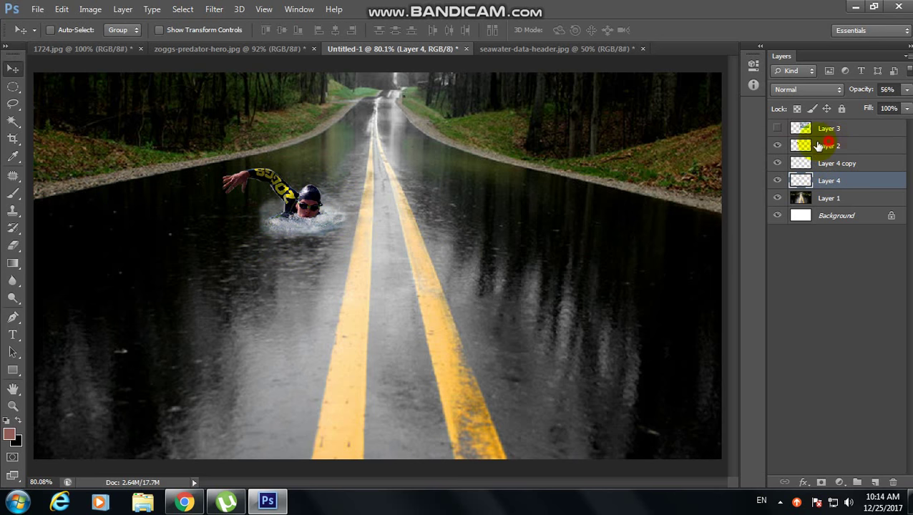
left_click(819, 145)
left_click(61, 10)
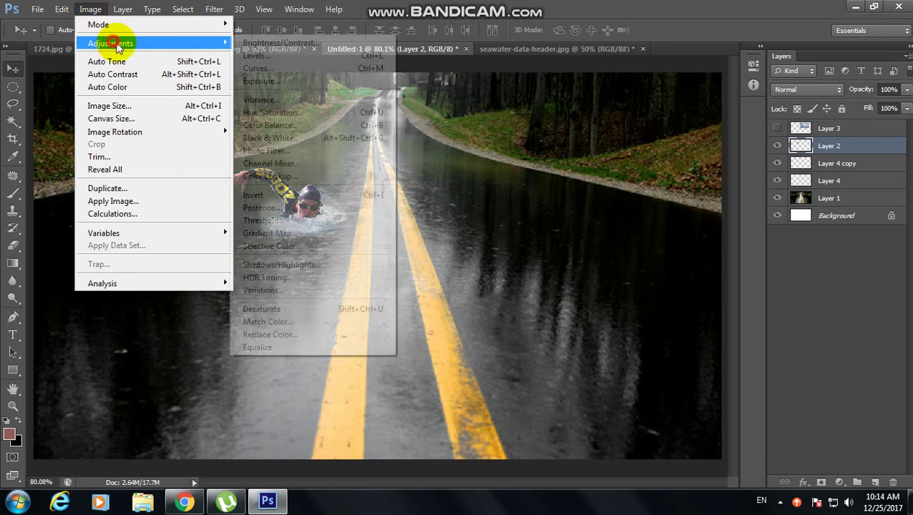
left_click(286, 56)
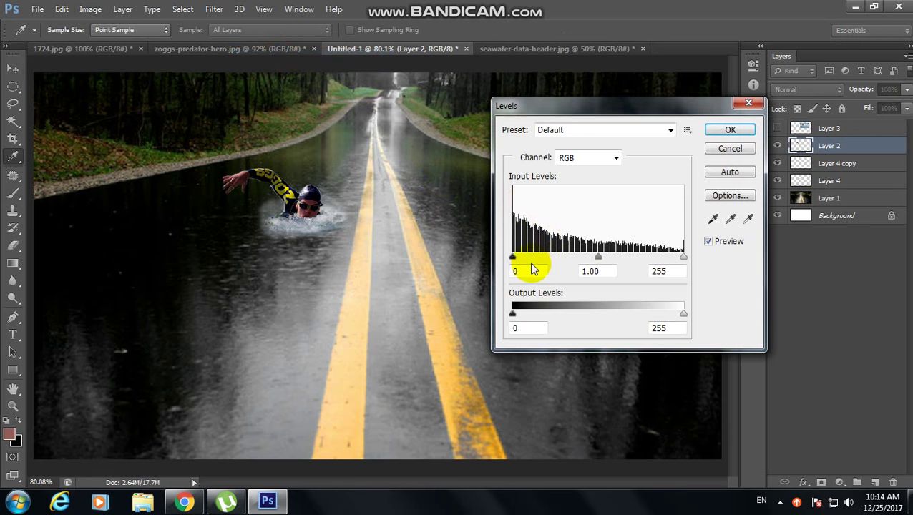
key("Return")
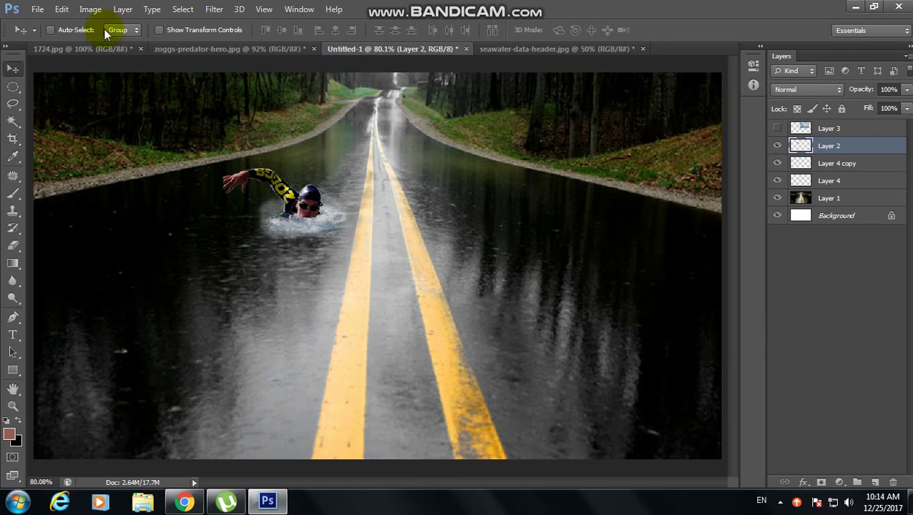
left_click(91, 9)
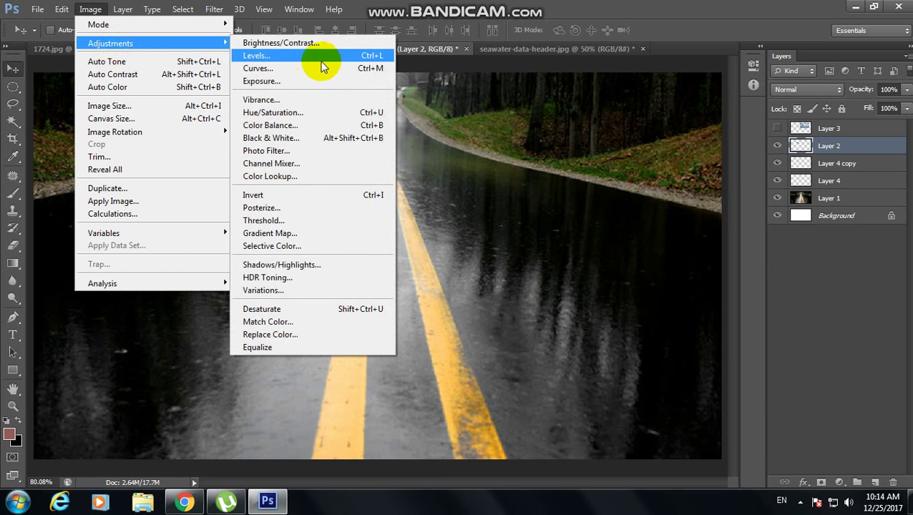
left_click(314, 74)
left_click_drag(777, 184, 785, 176)
Step: Pull the Red and Green channel midtones down slightly
left_click(730, 63)
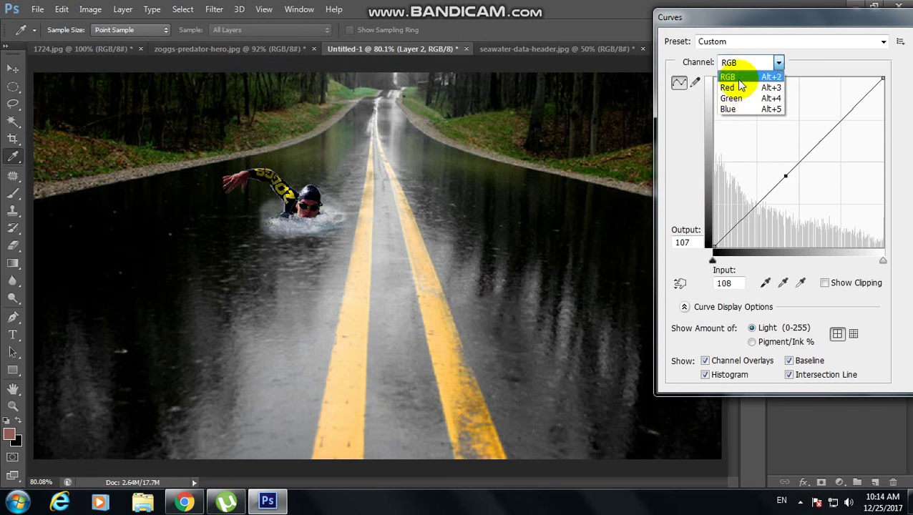
left_click(737, 87)
left_click(789, 170)
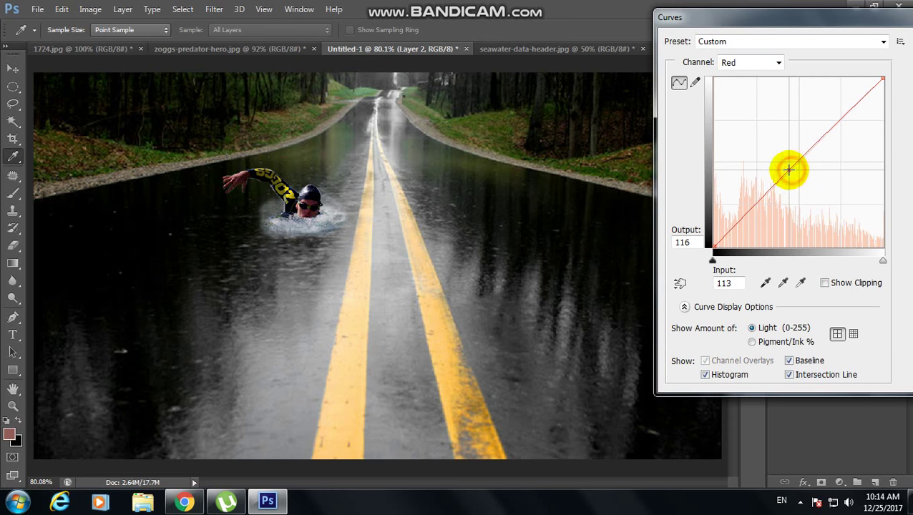
left_click_drag(793, 170, 787, 176)
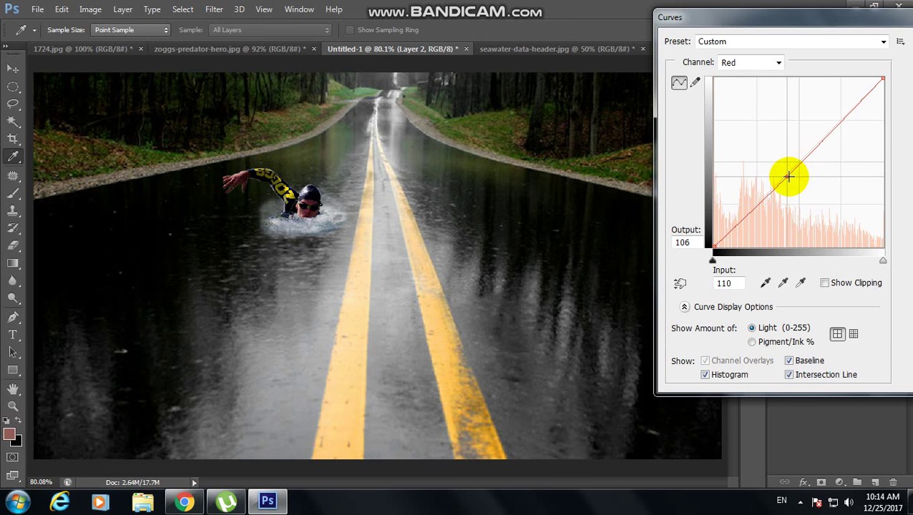
left_click(730, 97)
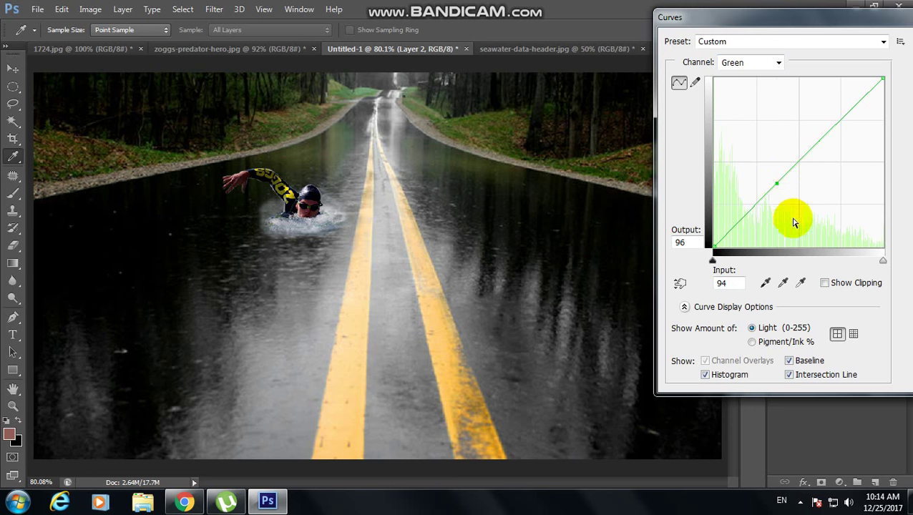
left_click(774, 184)
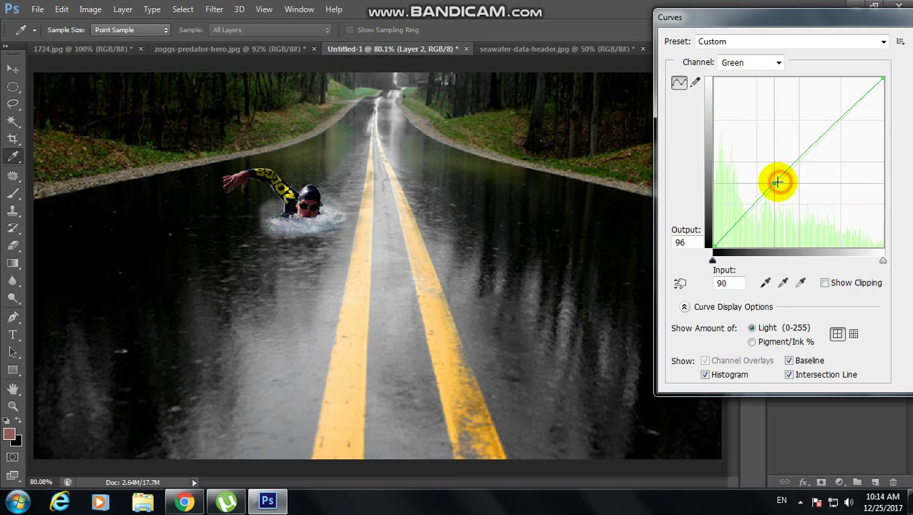
Step: Pull the Blue channel curve's midtones down
left_click(744, 62)
left_click(742, 107)
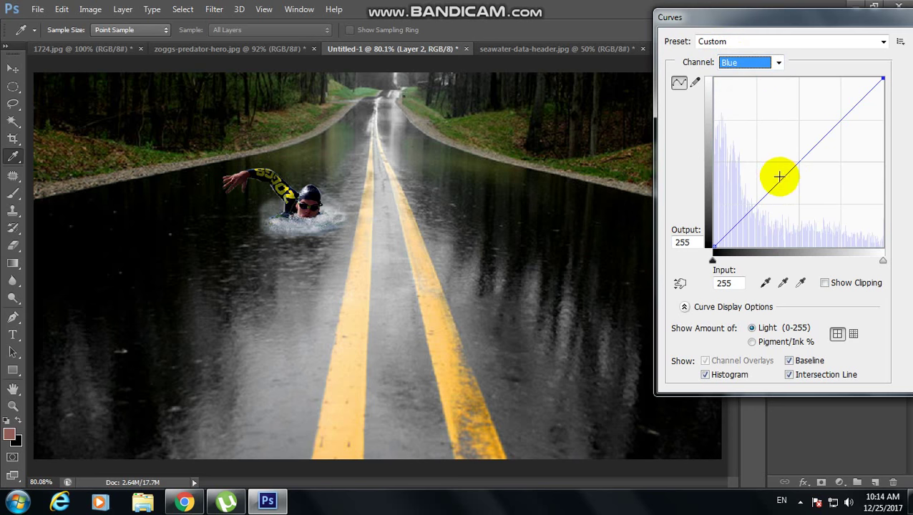
mouse_move(780, 180)
left_mouse_down()
mouse_move(776, 198)
mouse_move(754, 147)
mouse_move(776, 195)
mouse_move(758, 198)
left_mouse_up()
Step: Apply the curves, then erase-fade the left part of the splash on Layer 4 into the road
key("Return")
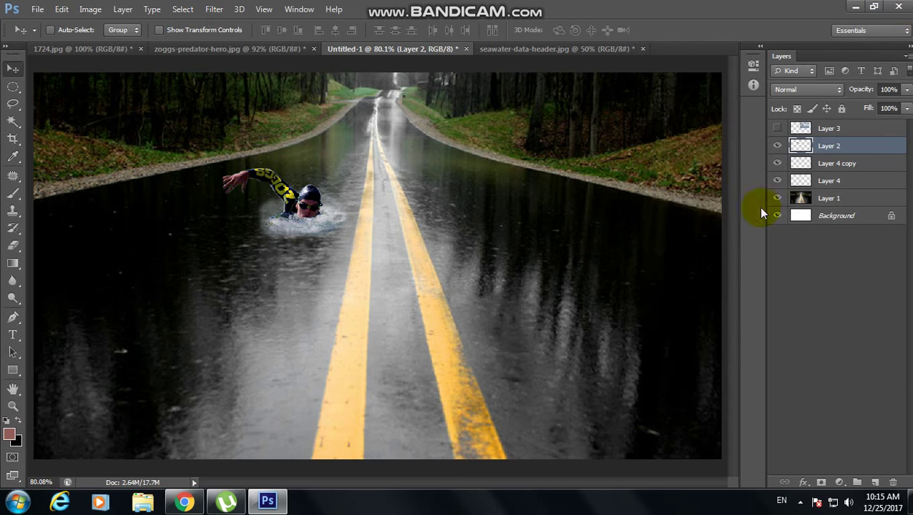
key("e")
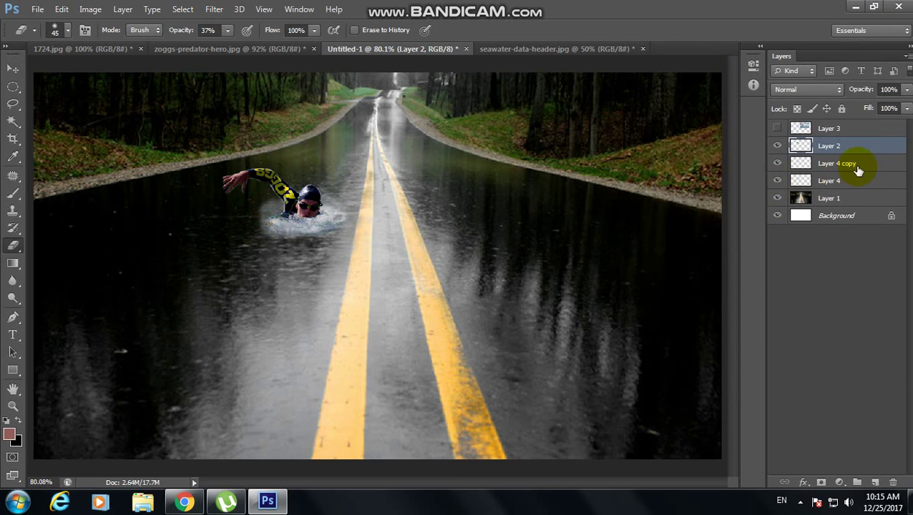
left_click(852, 165)
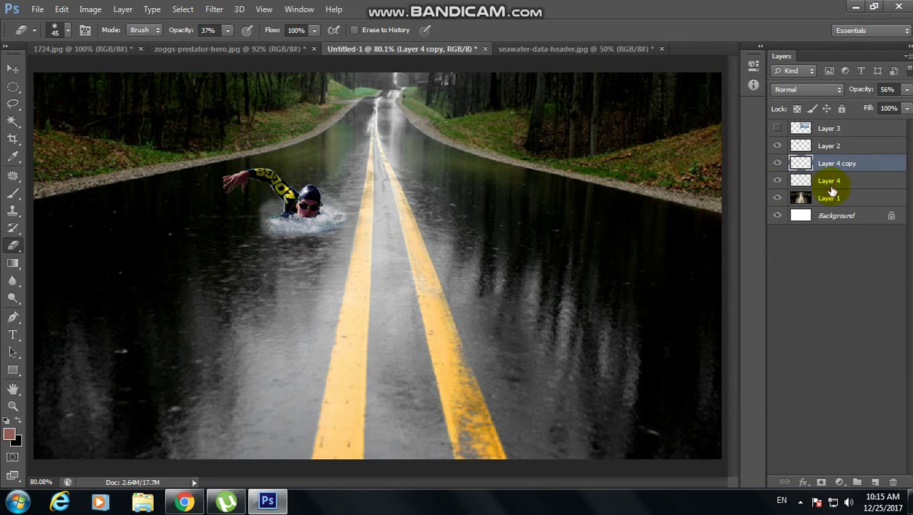
left_click(834, 181)
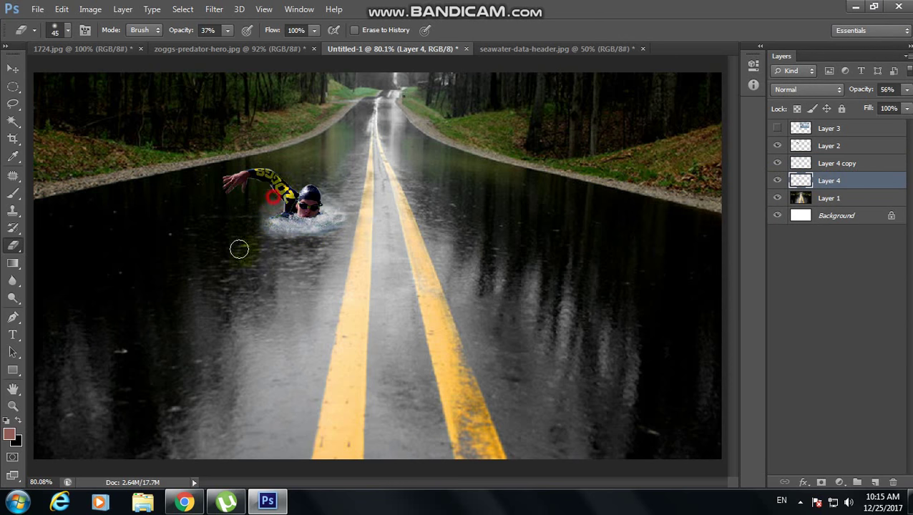
left_click(387, 167)
left_click(409, 192)
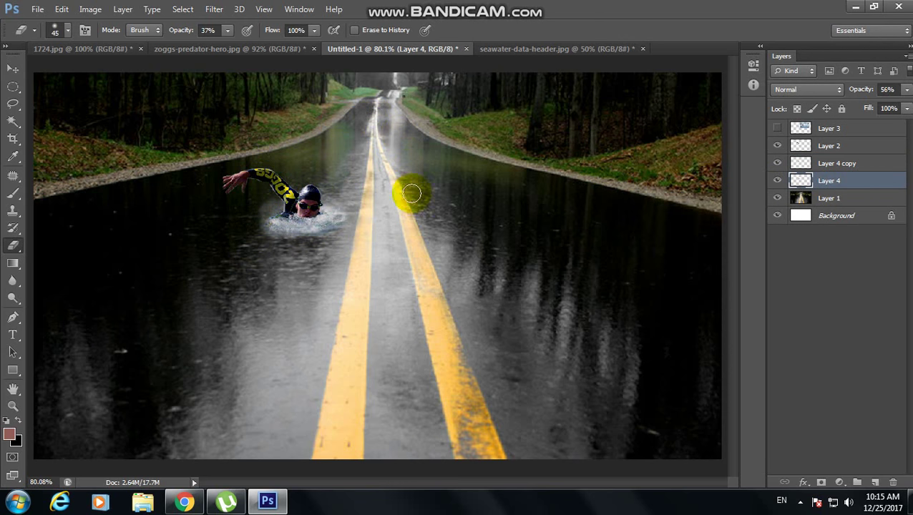
left_click(334, 213)
mouse_move(294, 225)
left_mouse_down()
mouse_move(275, 228)
mouse_move(336, 226)
left_mouse_up()
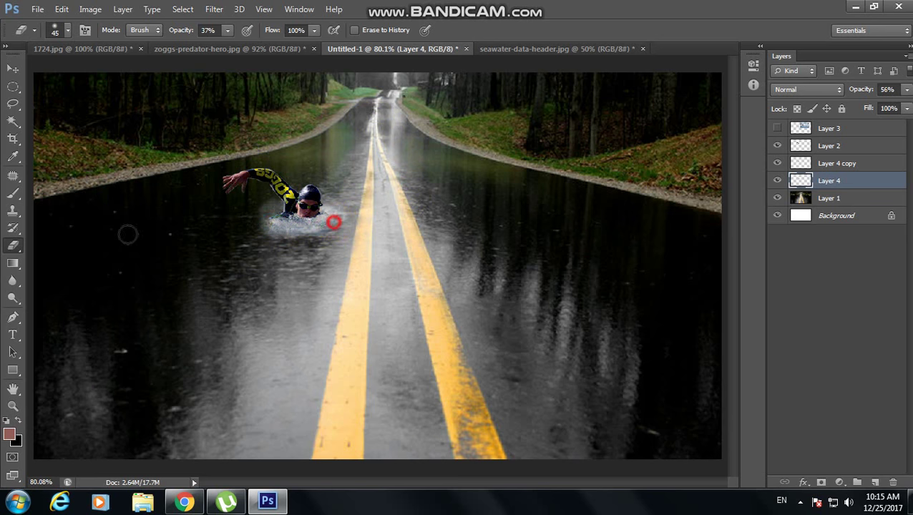
Step: Zoom out to the whole image and select Layer 2
key("v")
key("ctrl+minus")
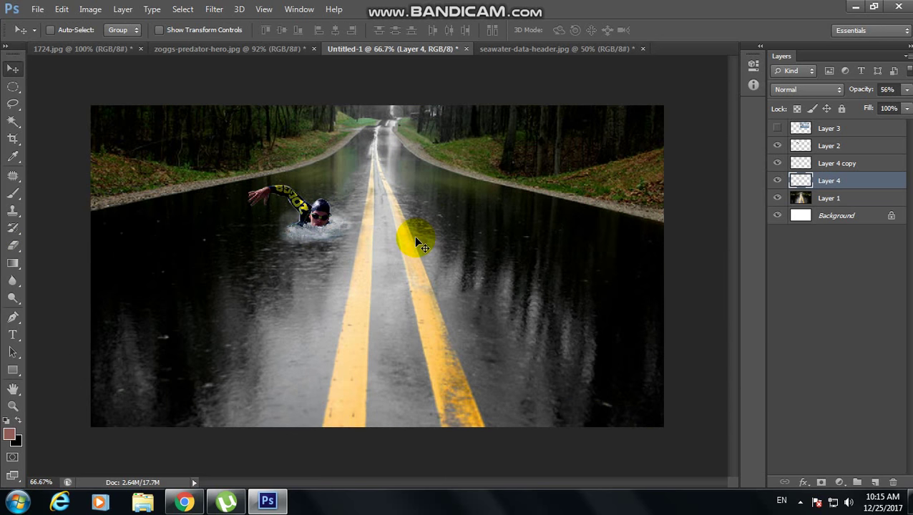
left_click(835, 163)
left_click(844, 148)
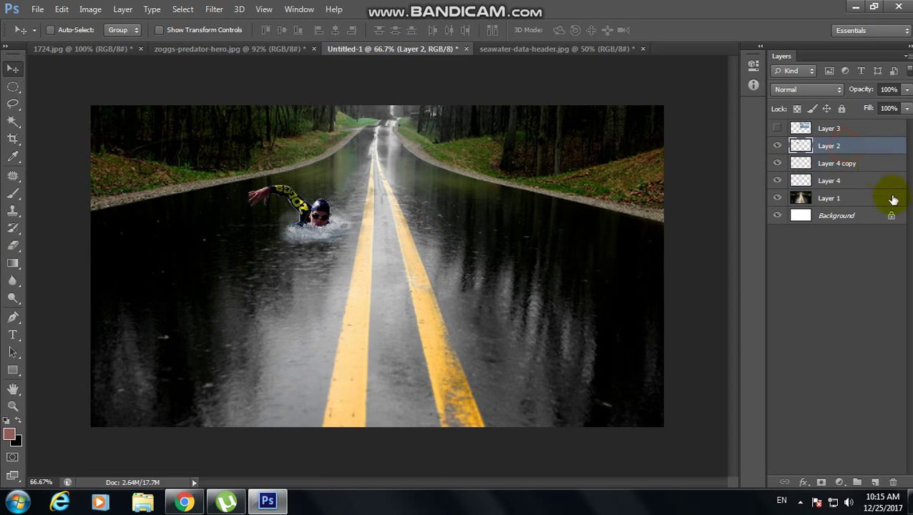
Step: Zoom in on the swimmer and make a selection from a pen path around it
key("z")
left_click_drag(247, 172, 369, 247)
key("p")
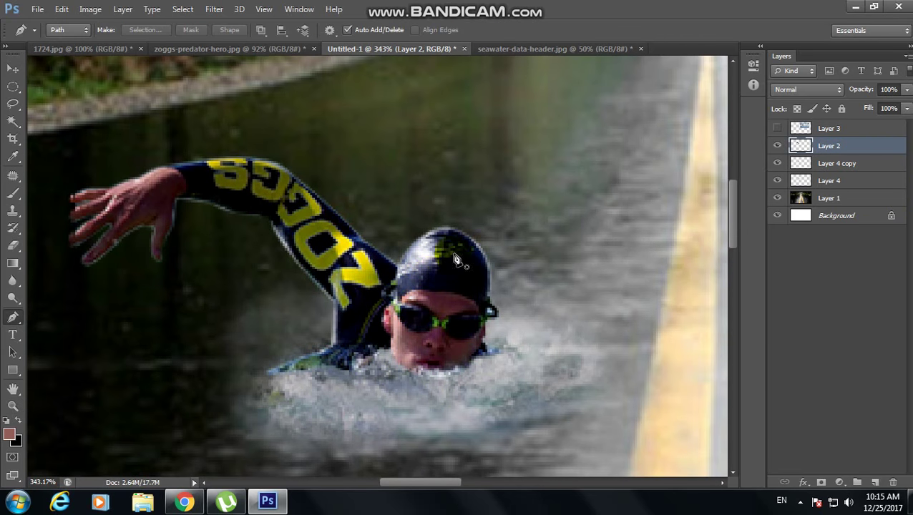
left_click_drag(436, 233, 444, 264)
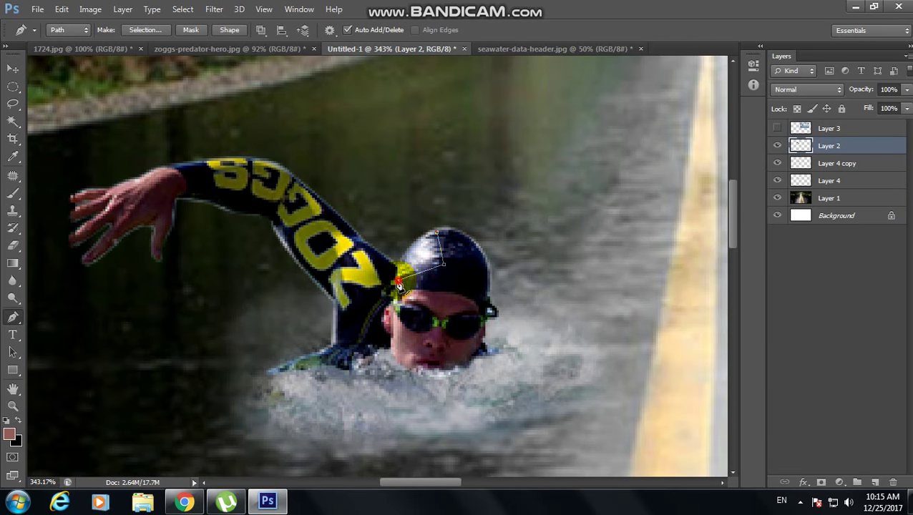
right_click(398, 252)
left_click(430, 218)
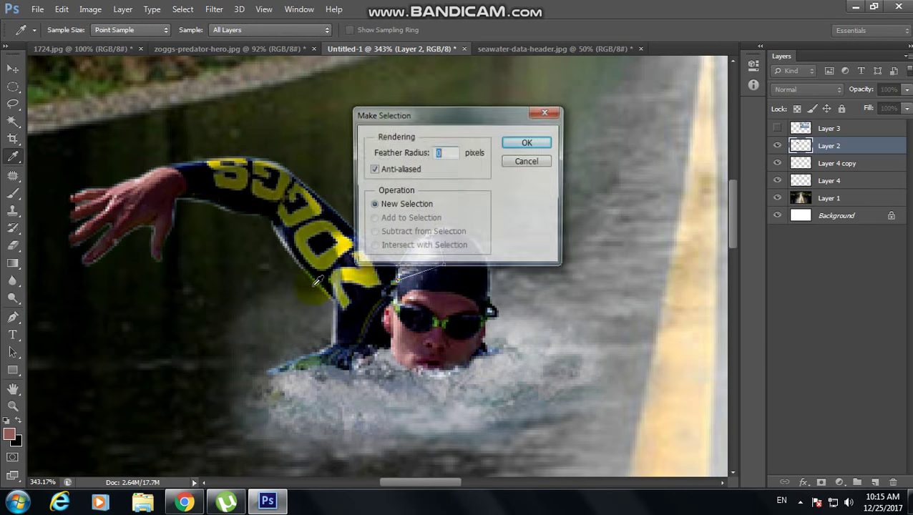
key("Return")
Step: Apply Color Balance levels -34, 0, +74 to push the swimmer toward cyan and blue
key("ctrl+b")
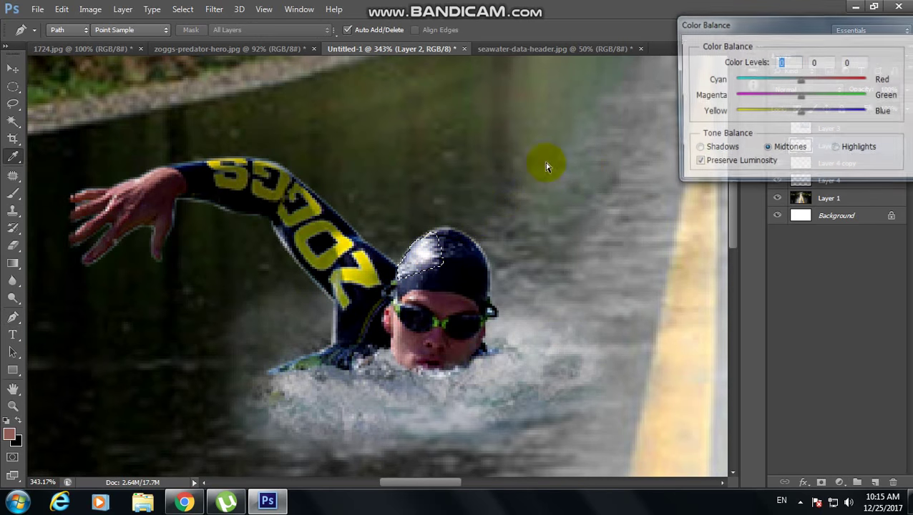
left_click_drag(800, 80, 778, 80)
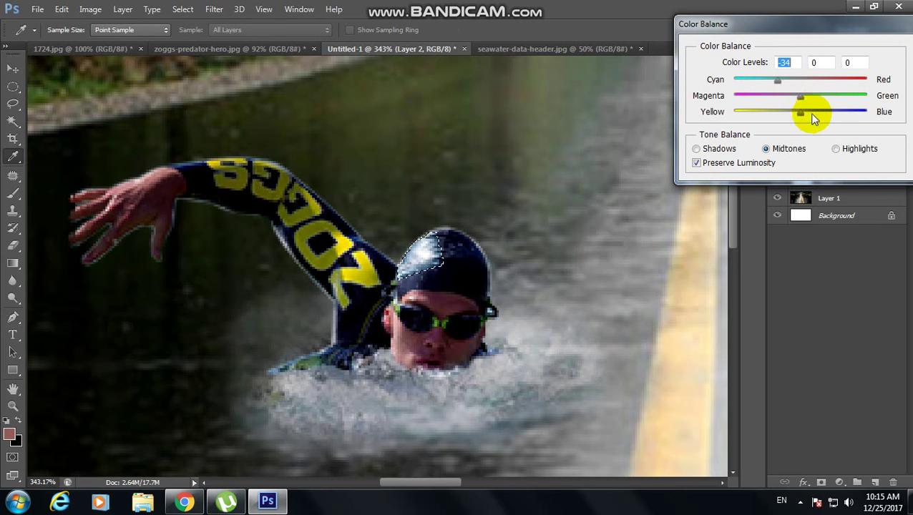
left_click_drag(801, 112, 850, 113)
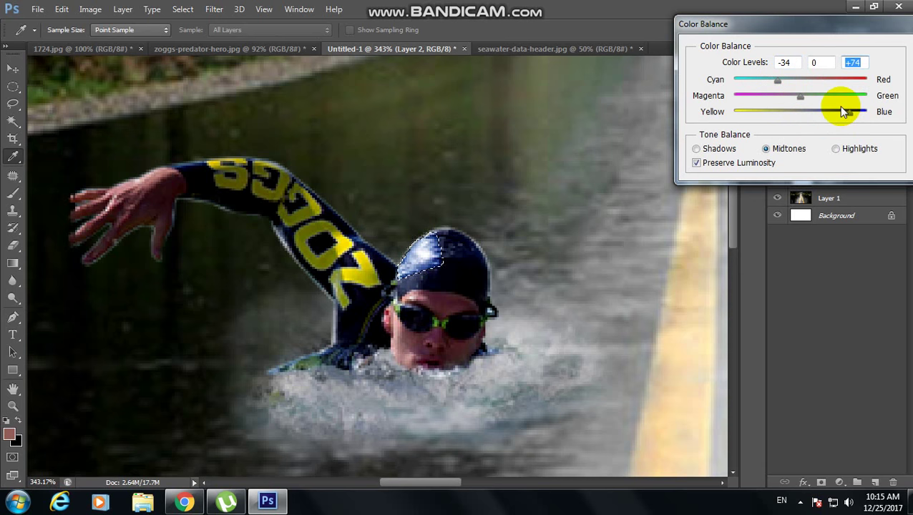
key("Return")
Step: Select the swim cap from its pen path and pull its Curves down
left_click_drag(432, 243, 443, 229)
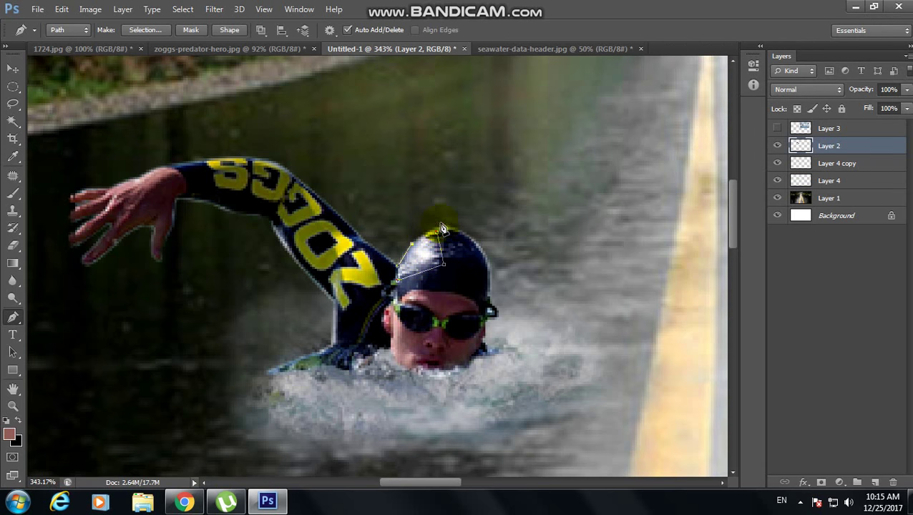
right_click(418, 237)
left_click(458, 236)
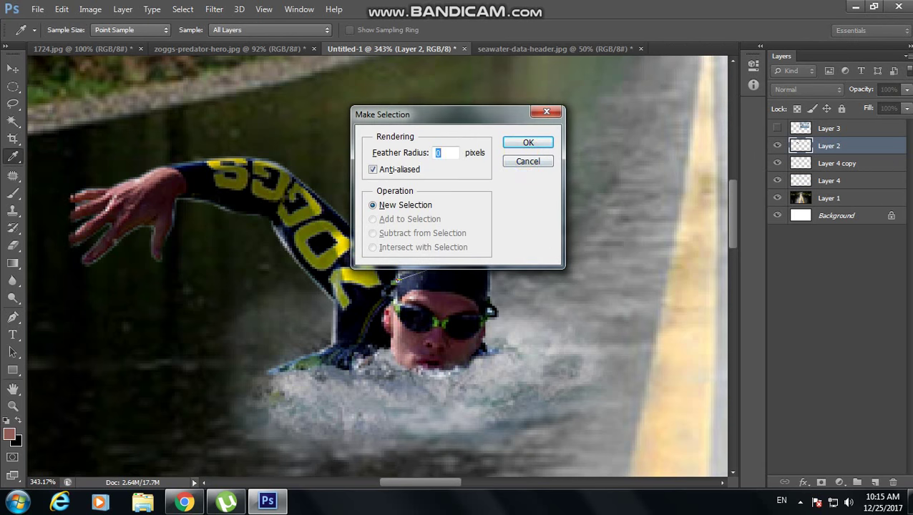
key("Return")
left_click(90, 10)
mouse_move(110, 44)
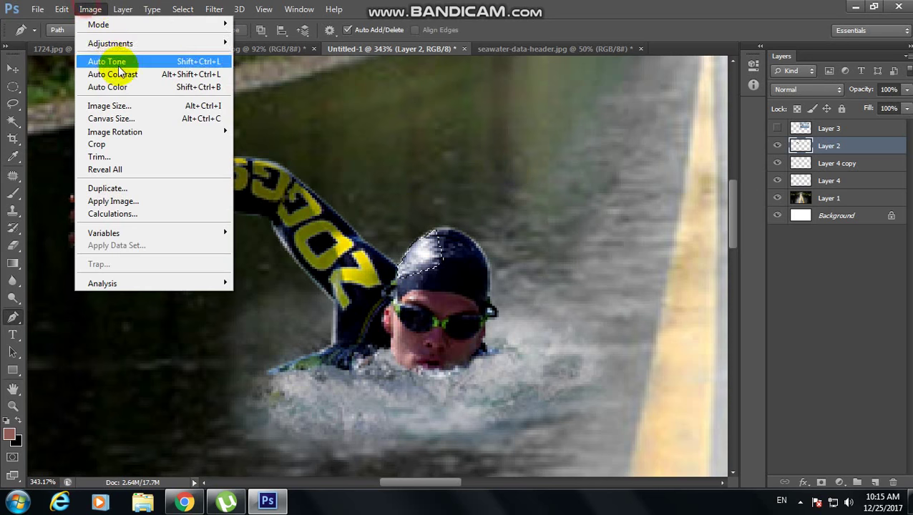
left_click(270, 68)
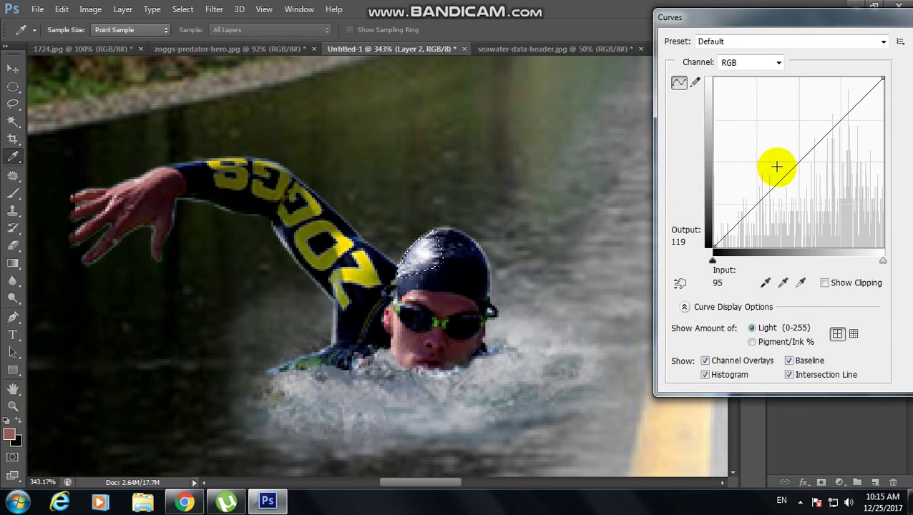
left_click_drag(786, 168, 822, 193)
key("Return")
key("p")
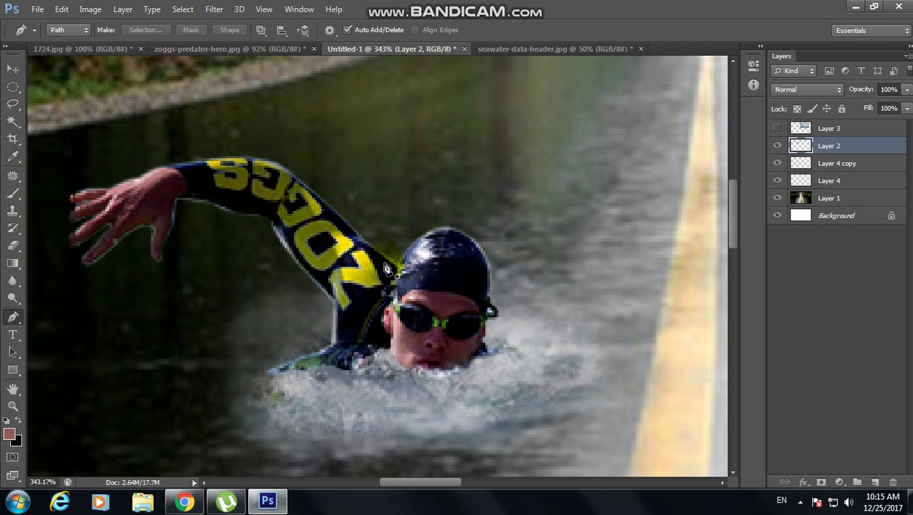
Step: Select the swimmer's sleeve from a pen path
left_click(346, 233)
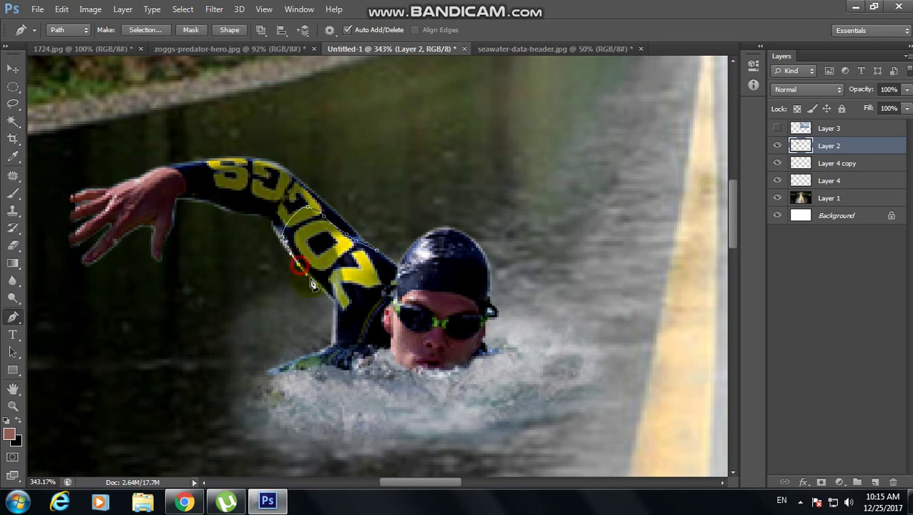
right_click(383, 269)
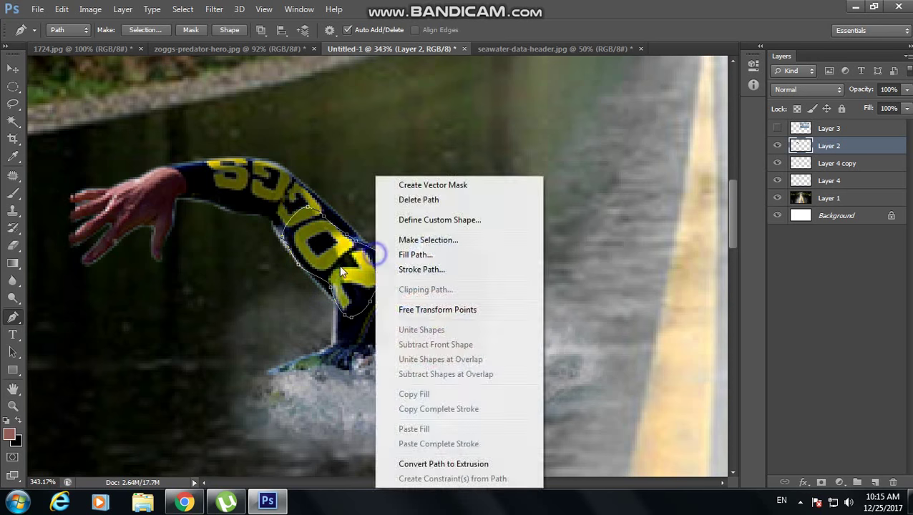
left_click(400, 239)
key("Return")
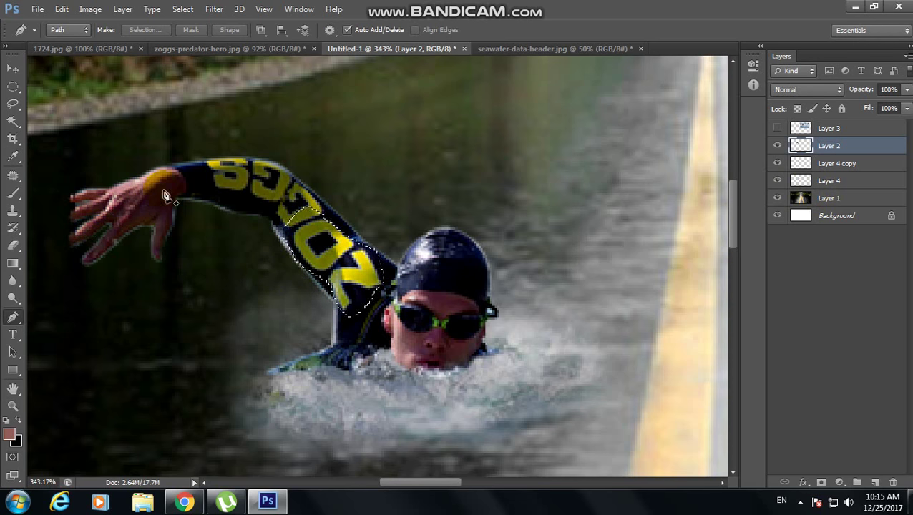
Step: Apply Levels 47, 0.83, 255 to deepen the sleeve's tones
left_click(90, 9)
mouse_move(110, 43)
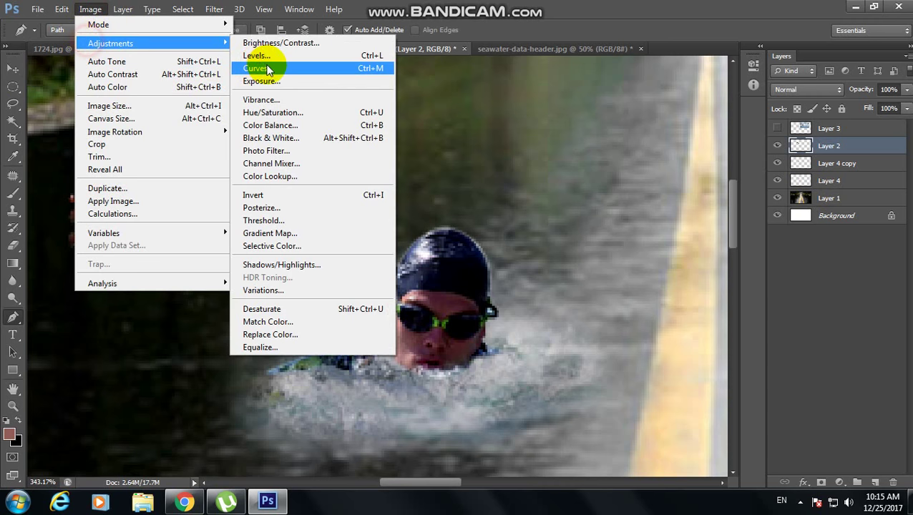
left_click(256, 55)
mouse_move(512, 256)
left_mouse_down()
mouse_move(563, 252)
mouse_move(544, 256)
left_mouse_up()
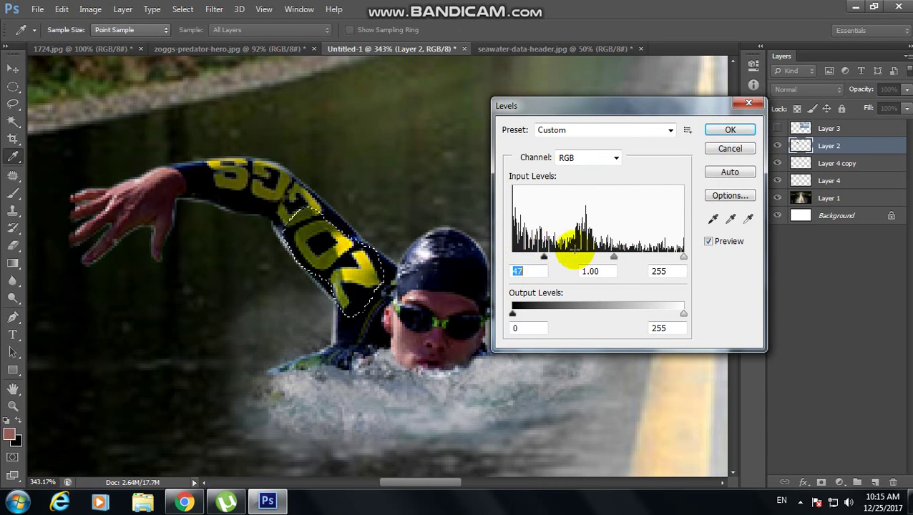
left_click(683, 256)
left_click_drag(614, 257, 624, 259)
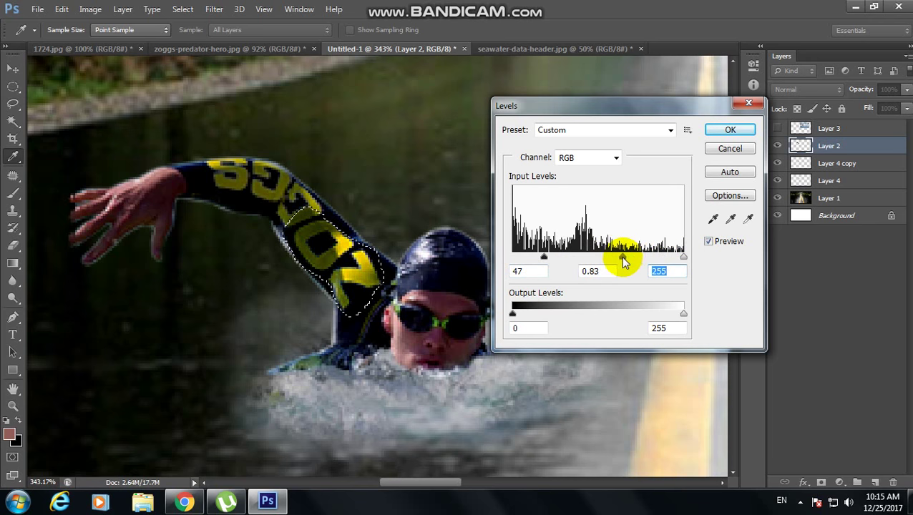
left_click(626, 259)
key("Return")
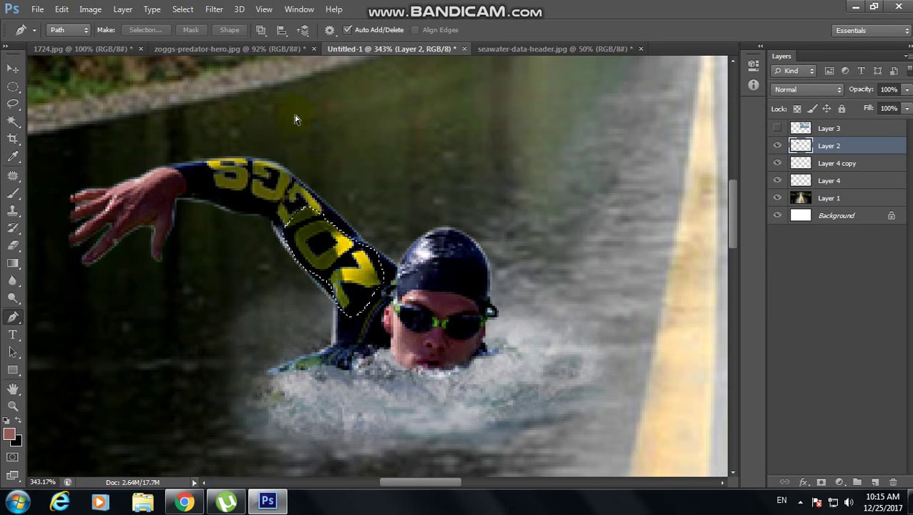
Step: Raise the sleeve's Green channel curve midpoint from 126 to 141
key("ctrl+b")
key("Escape")
key("ctrl+u")
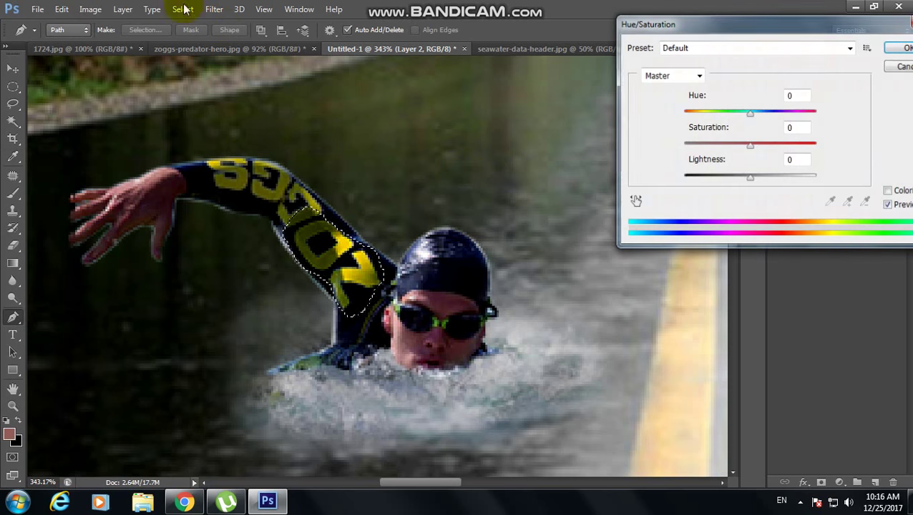
key("Escape")
left_click(91, 9)
mouse_move(111, 43)
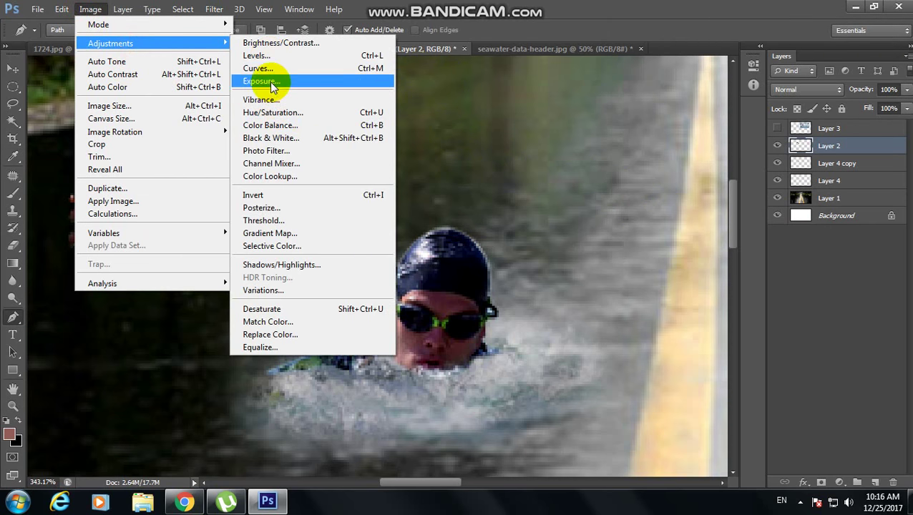
left_click(282, 68)
left_click(778, 63)
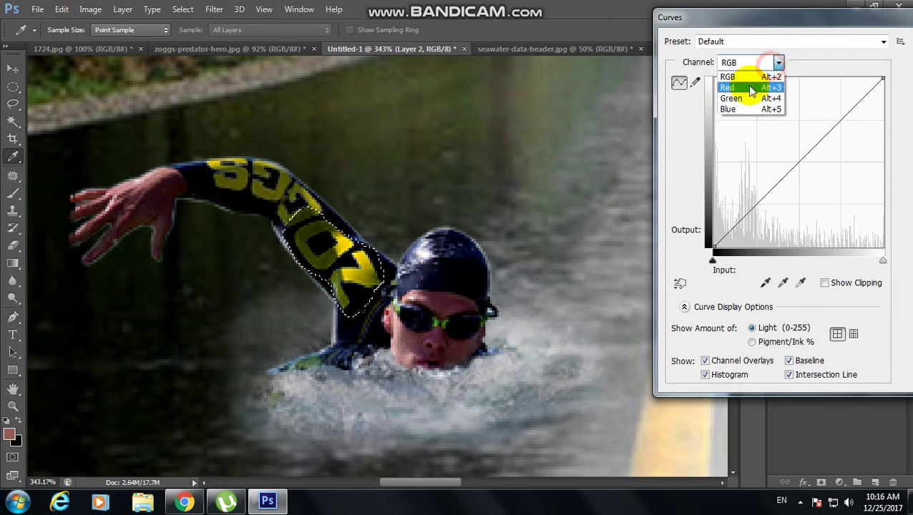
left_click(745, 106)
left_click_drag(796, 164, 798, 153)
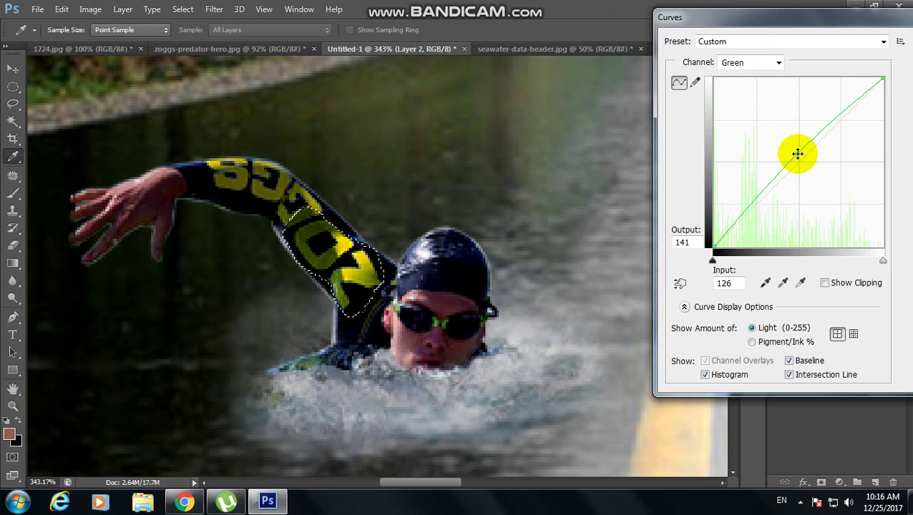
key("Return")
Step: Fit the image in view and erase stray splash beside the swimmer's arm
key("p")
key("ctrl+0")
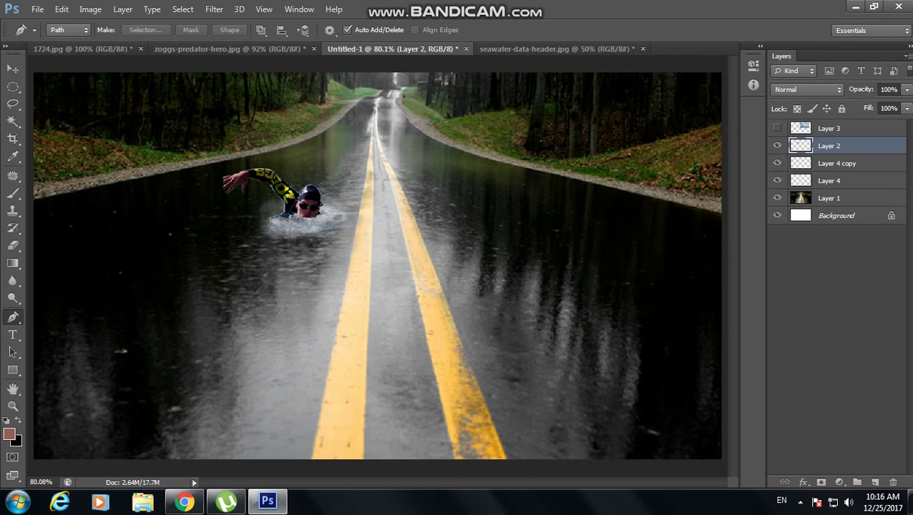
key("v")
key("e")
left_click(261, 206)
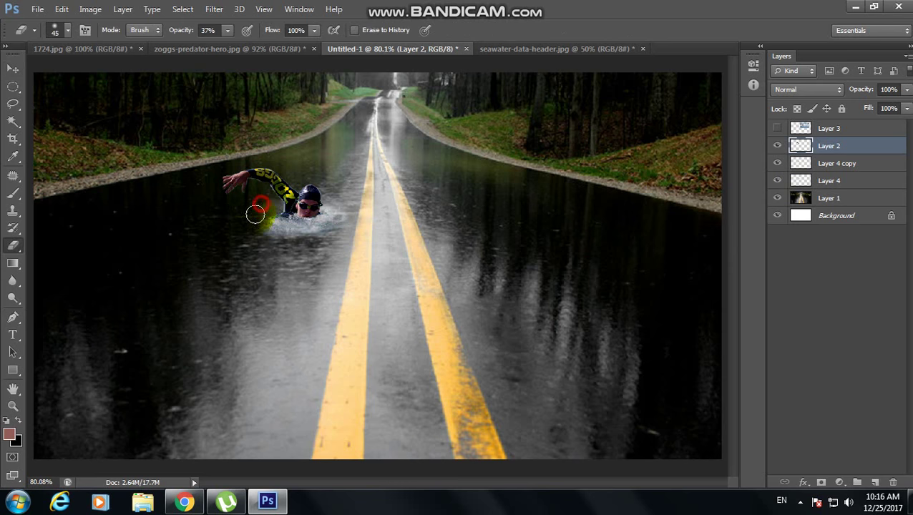
left_click(802, 164)
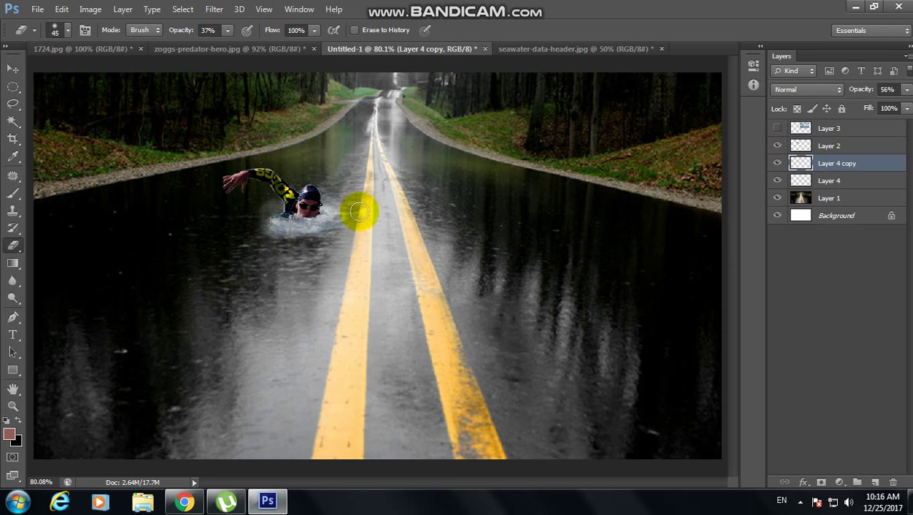
key("p")
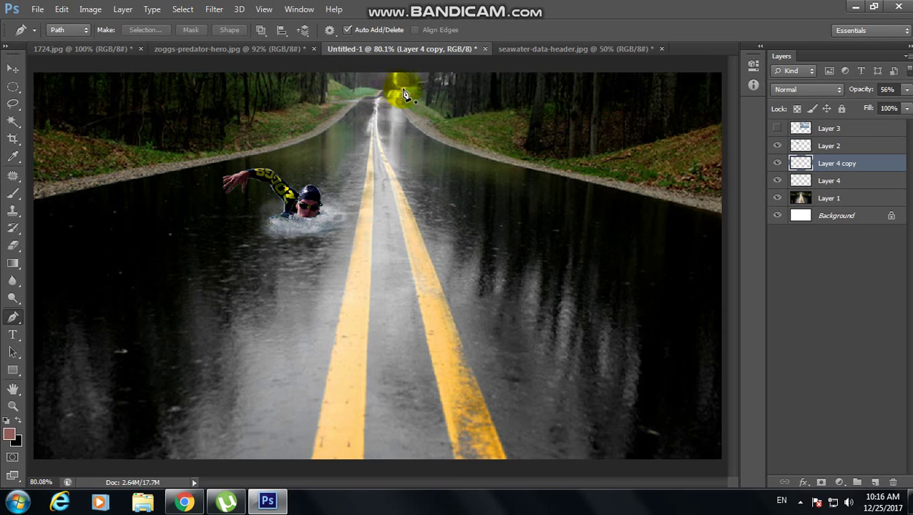
Step: Trace a pen path from the vanishing point down the left lane and along its verge
left_click(377, 98)
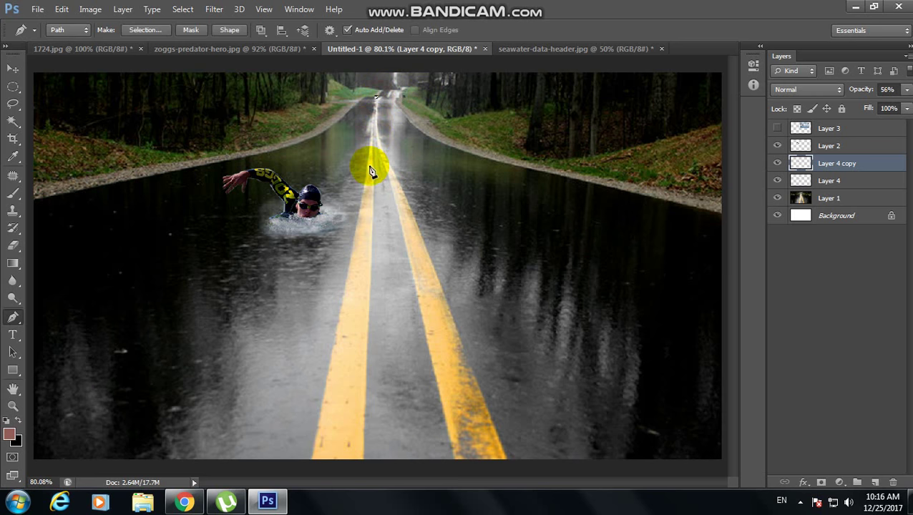
left_click(315, 465)
left_click_drag(315, 466, 306, 469)
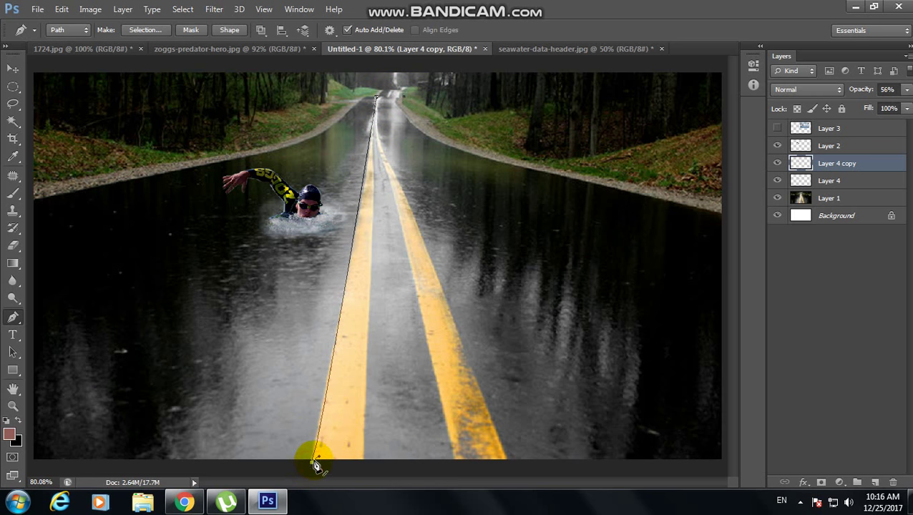
key("ctrl+minus")
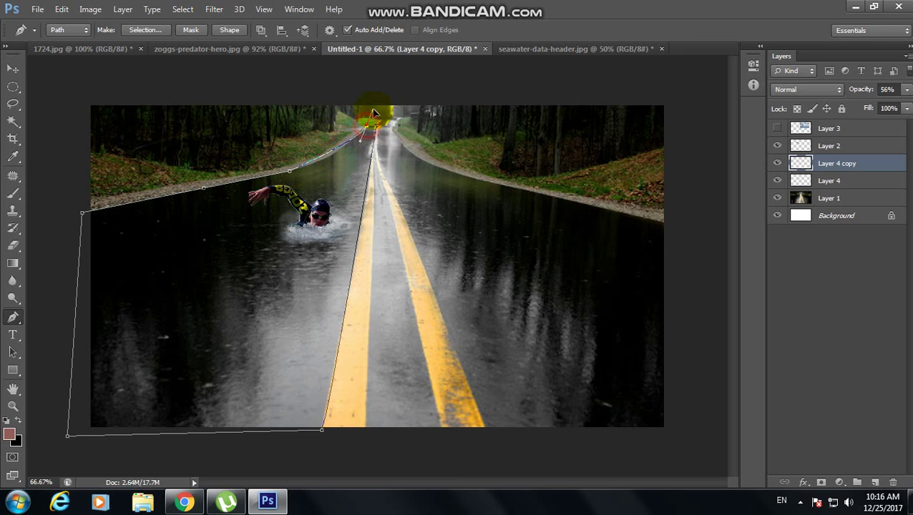
left_click_drag(372, 113, 385, 97)
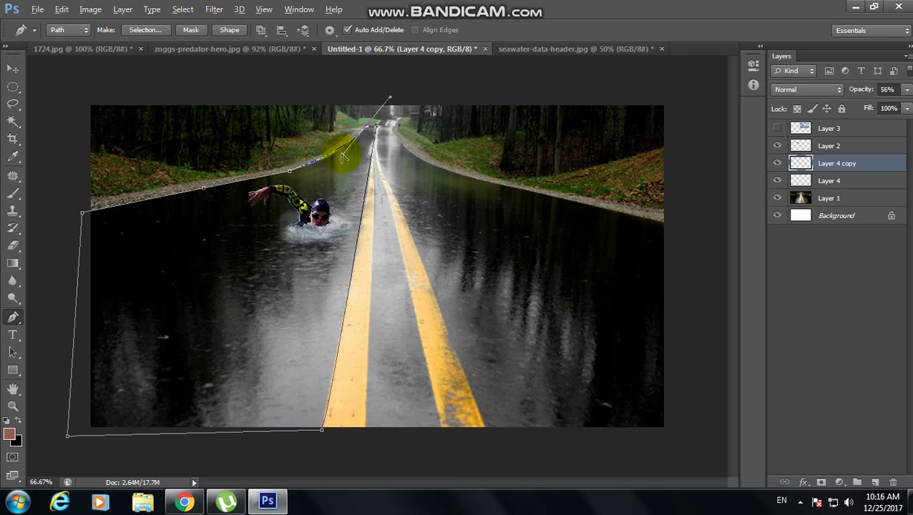
left_click_drag(340, 161, 339, 157)
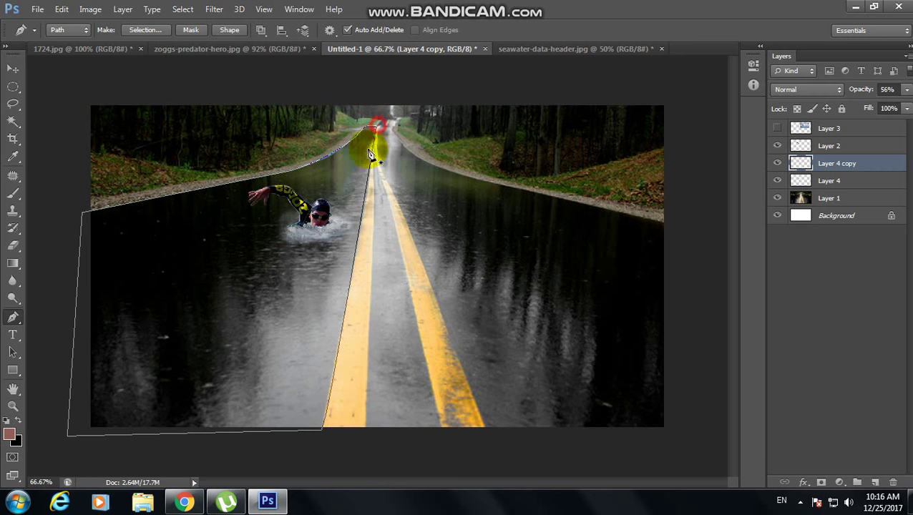
Step: Turn the lane path into a 1-pixel-feathered selection and add new Layer 5
right_click(365, 157)
left_click(419, 221)
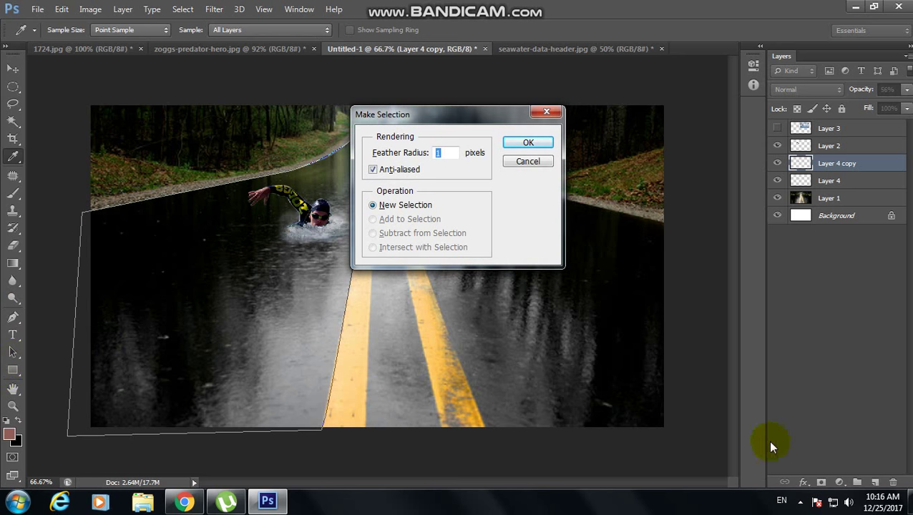
key("Return")
left_click(874, 483)
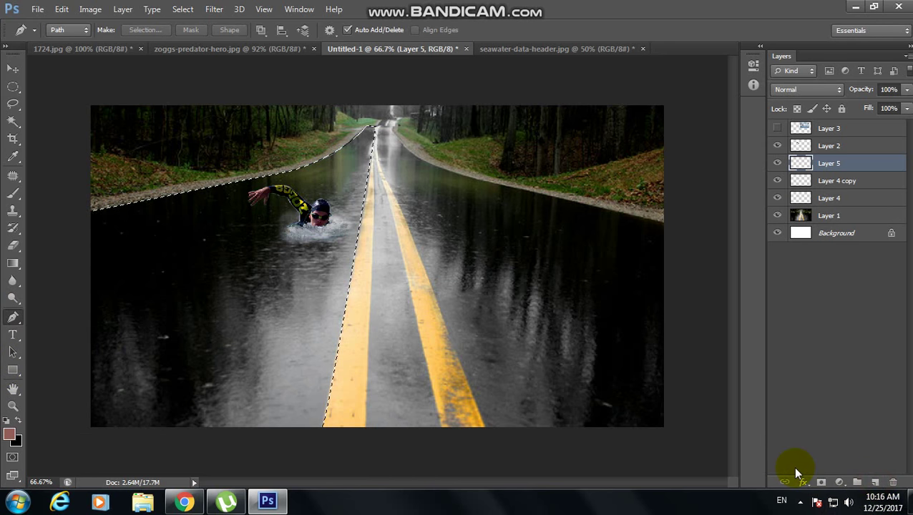
Step: Fill the lane selection with white on Layer 5, deselect, and set its opacity to 12%
key("d")
key("x")
key("alt+BackSpace")
key("ctrl+d")
key("v")
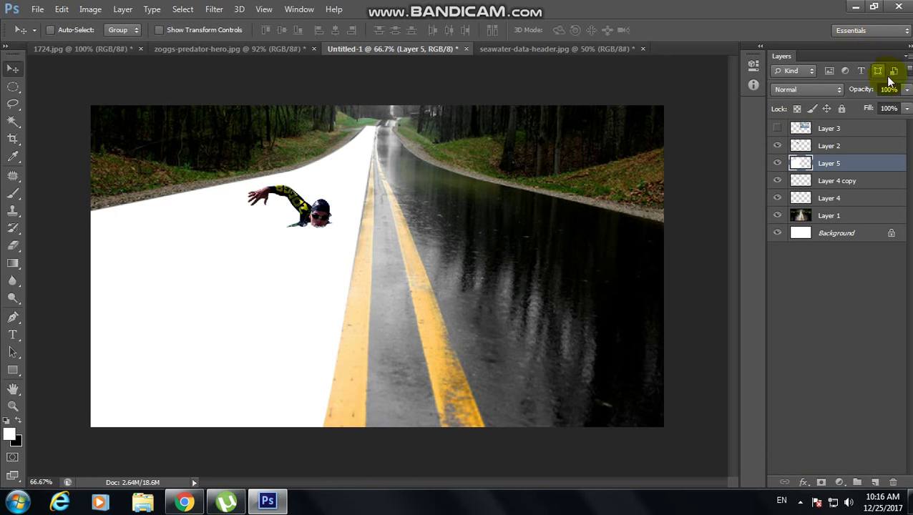
left_click_drag(866, 83, 802, 84)
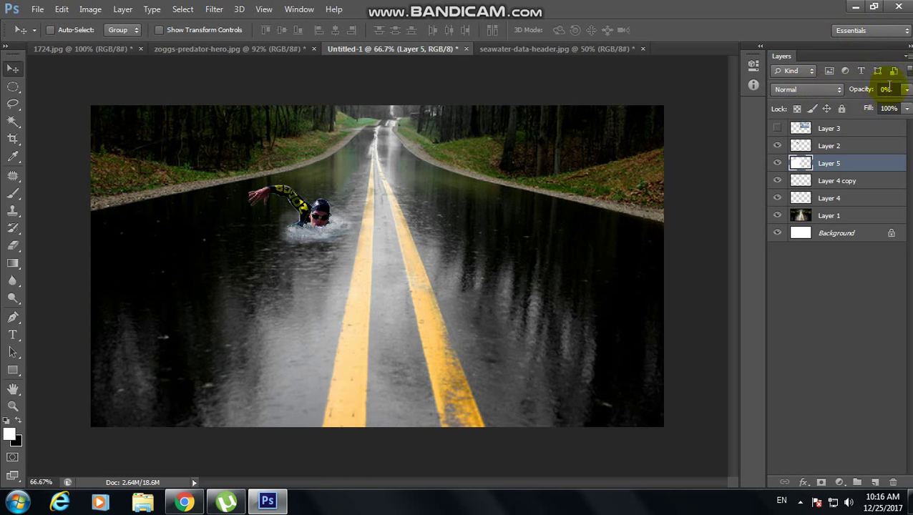
type("12")
Step: Erase the overlay along the bottom and lower-left with a 60 px eraser, then show seawater-data-header.jpg
key("e")
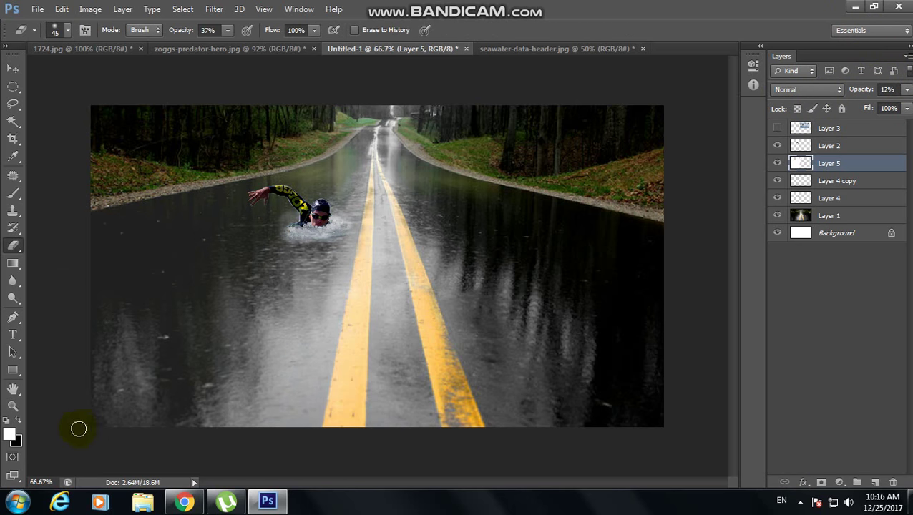
left_click(324, 422)
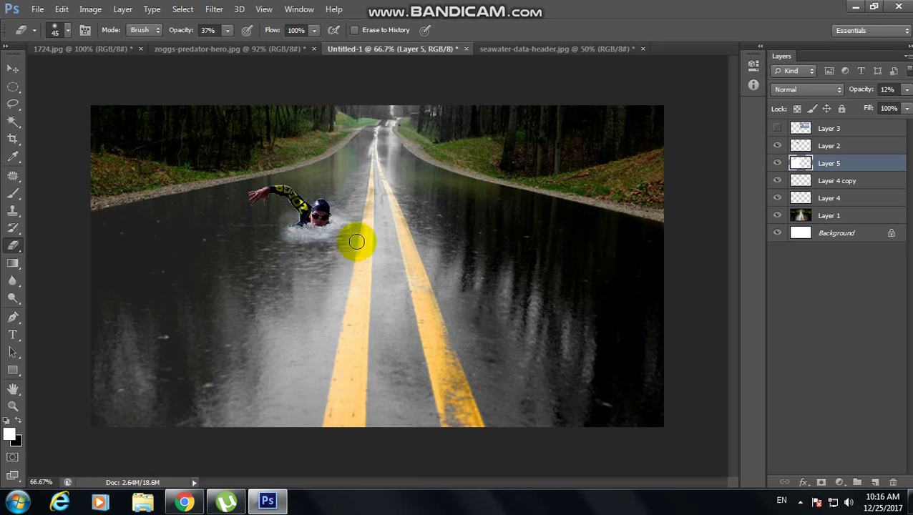
key("bracketright")
key("bracketright")
left_click(379, 125)
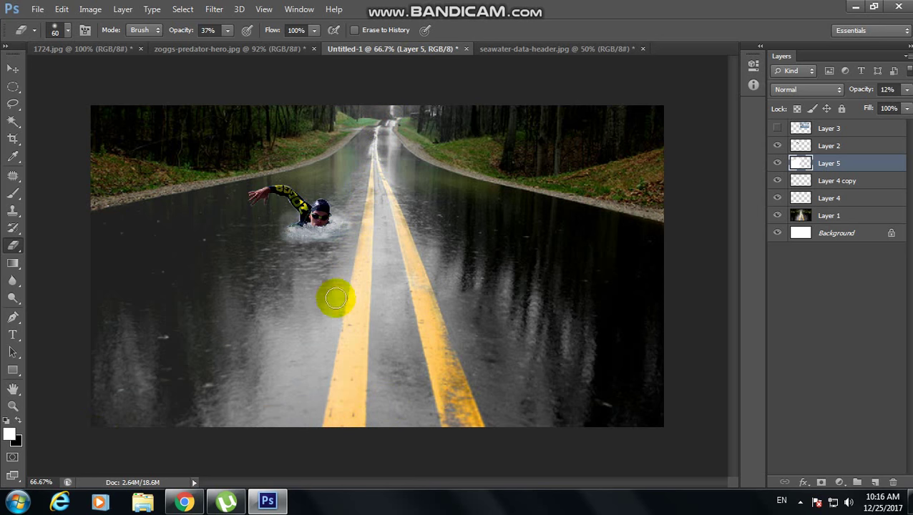
left_click_drag(85, 415, 303, 419)
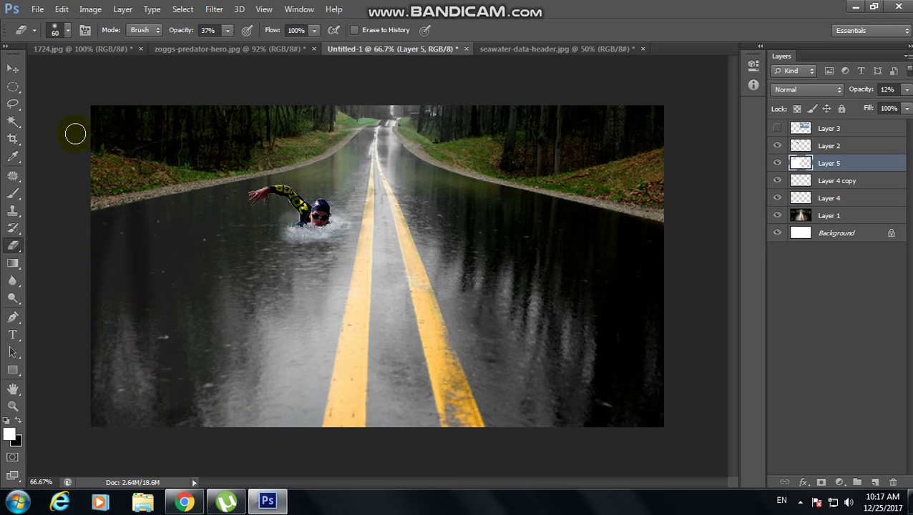
left_click_drag(122, 290, 127, 329)
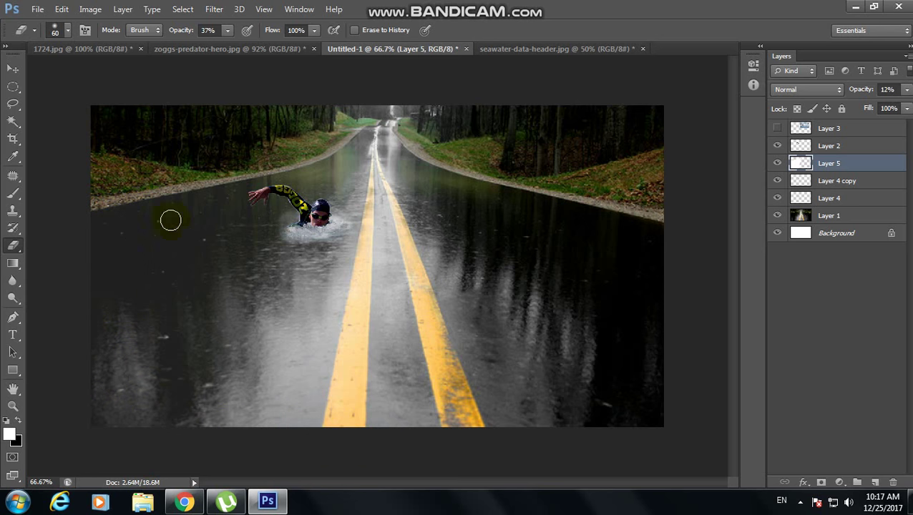
left_click(529, 48)
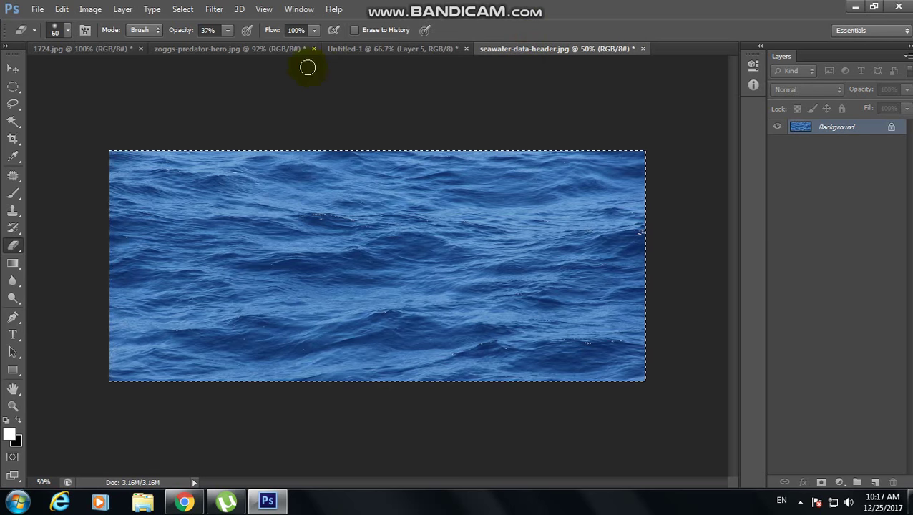
Step: Paste the copied seawater texture into the road composite as a layer clipped to Layer 5
key("ctrl+c")
left_click(356, 49)
key("ctrl+v")
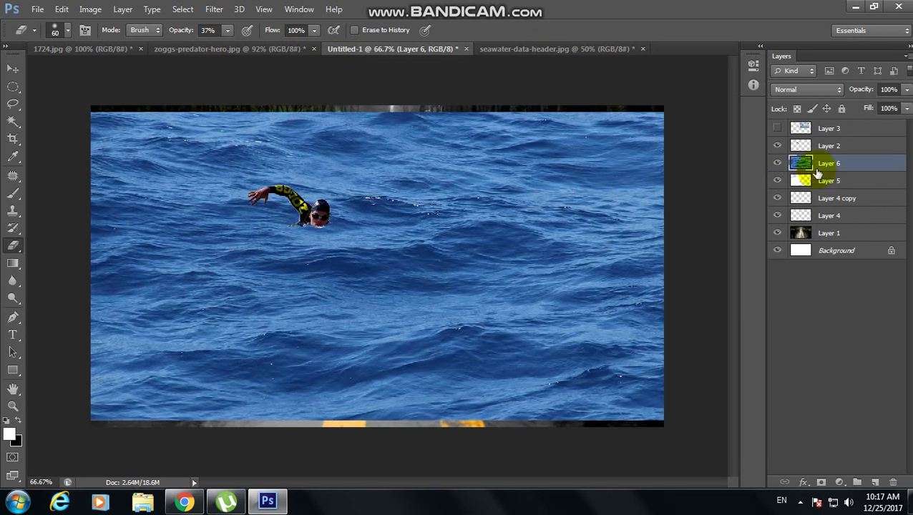
key("v")
right_click(825, 163)
left_click(591, 206)
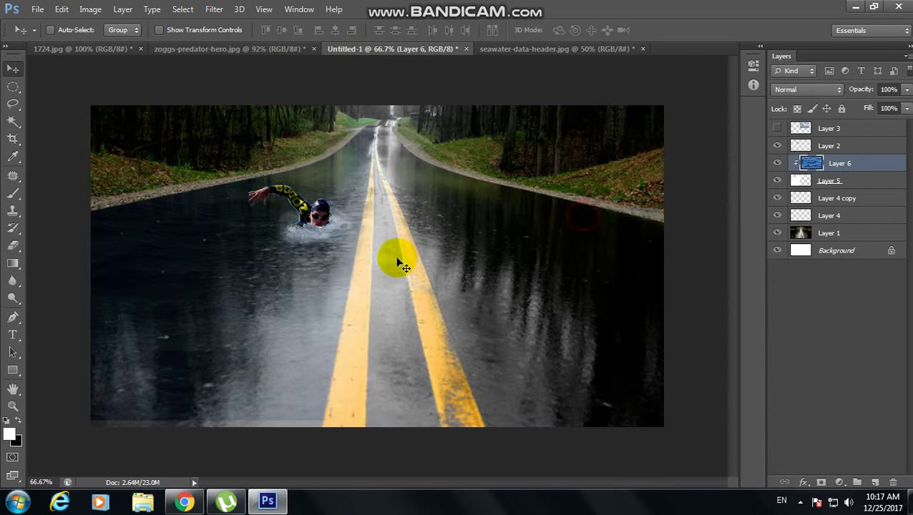
Step: Rotate, move and stretch the water over the left lane, then set Layer 5 opacity to 19%
key("ctrl+t")
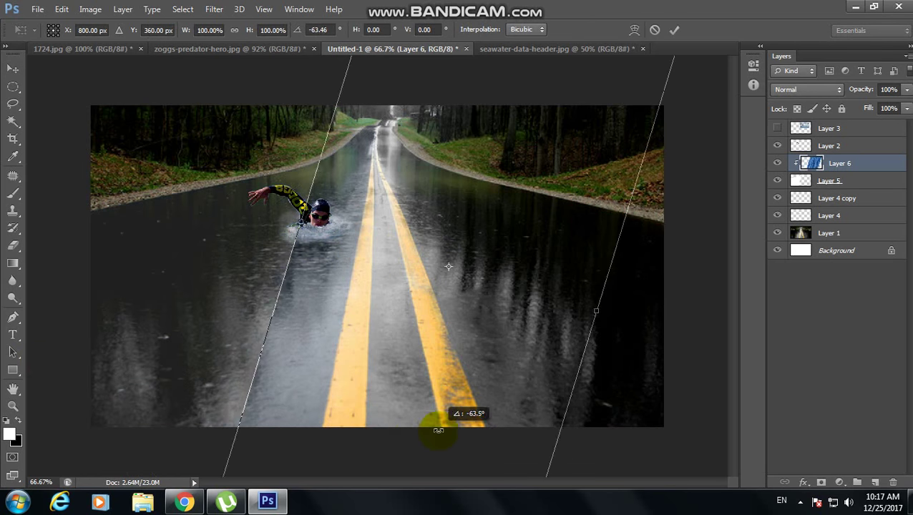
left_click_drag(38, 360, 418, 403)
key("Return")
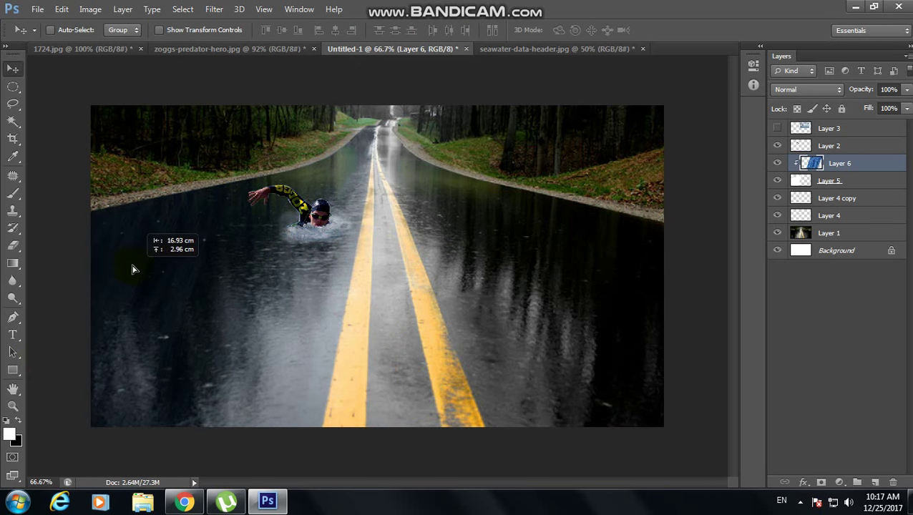
left_click_drag(360, 313, 132, 265)
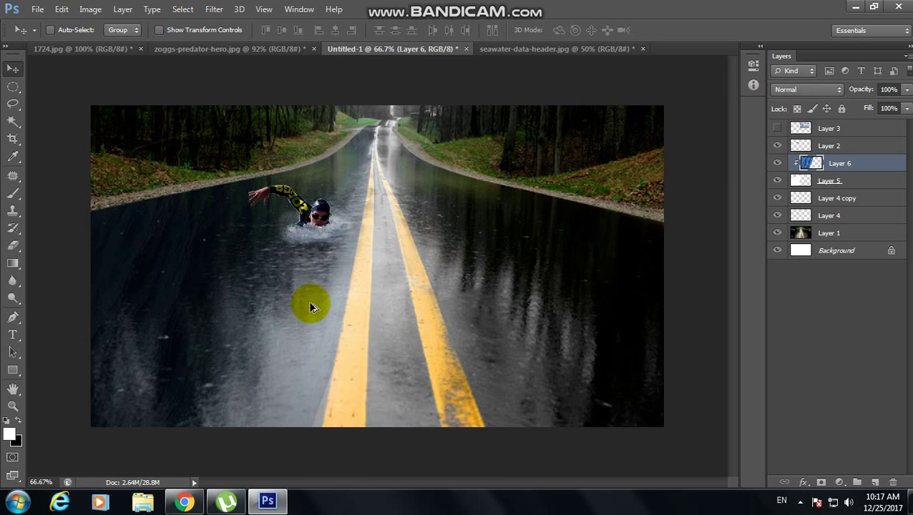
left_click_drag(309, 301, 316, 306)
left_click_drag(438, 315, 187, 315)
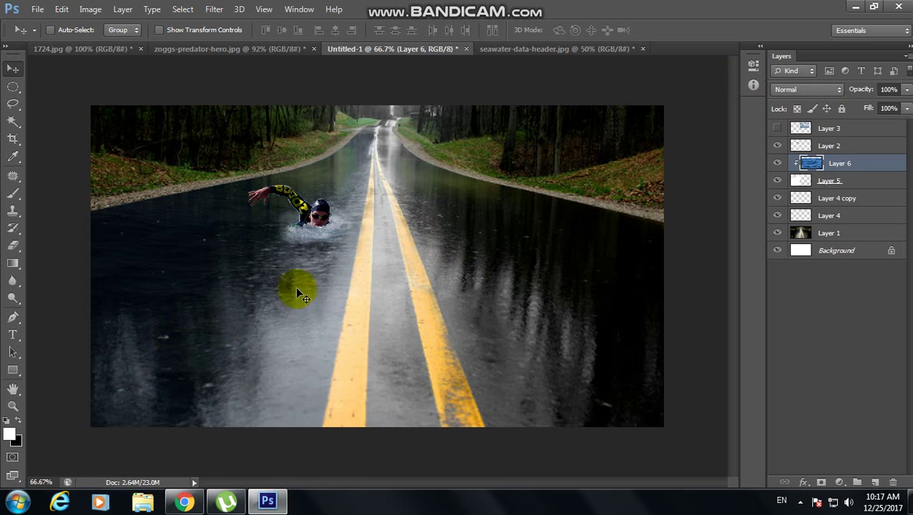
key("ctrl+t")
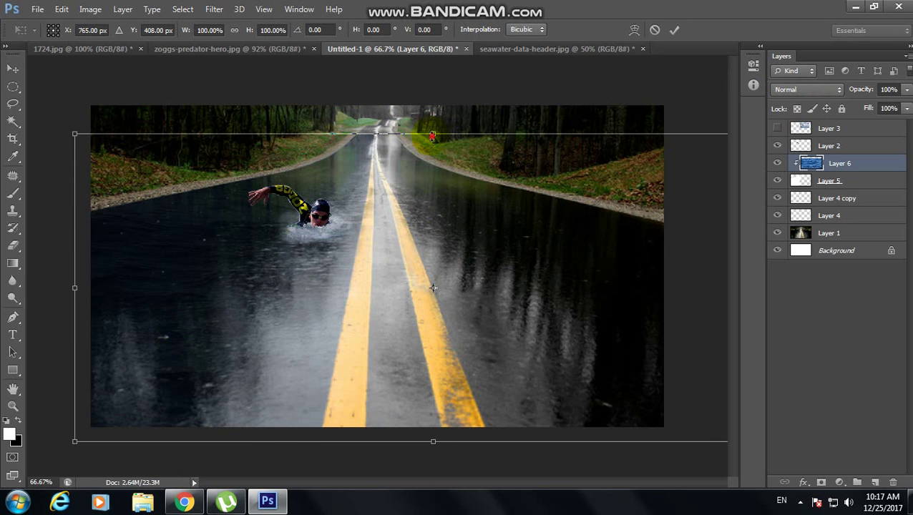
left_click_drag(433, 136, 434, 96)
key("Return")
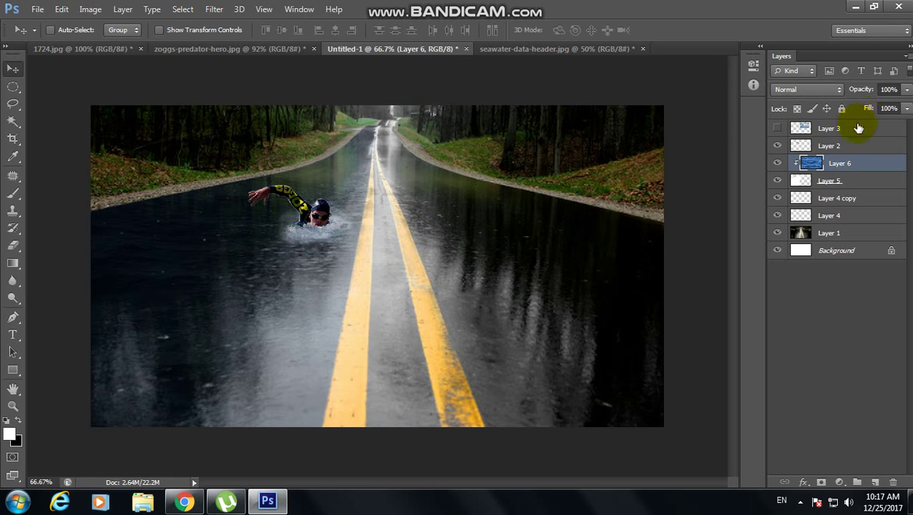
left_click(826, 180)
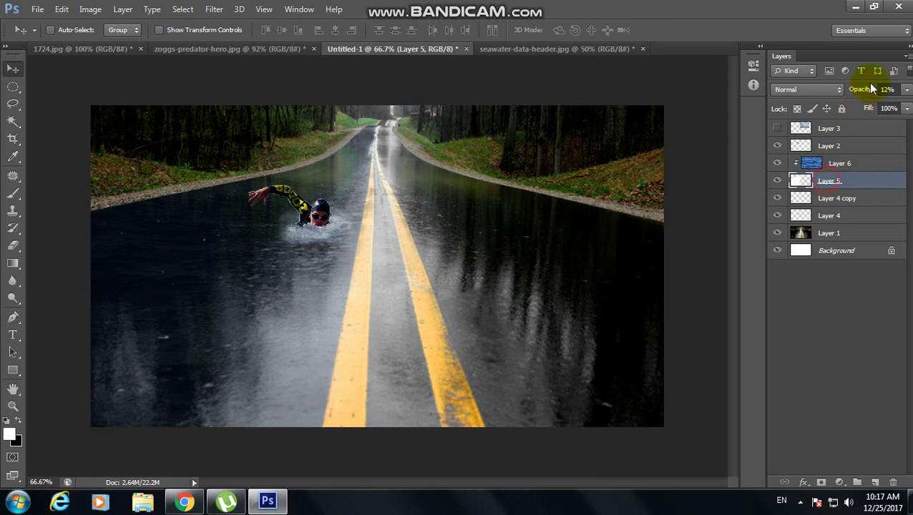
left_click_drag(865, 93, 867, 93)
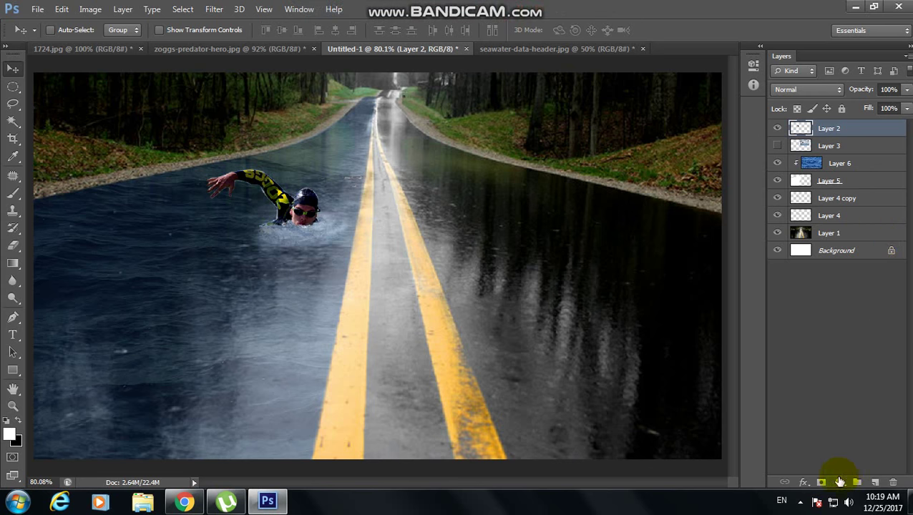
Step: Add a Curves adjustment layer with the curve bent upward to brighten the image
left_click(839, 482)
left_click(787, 269)
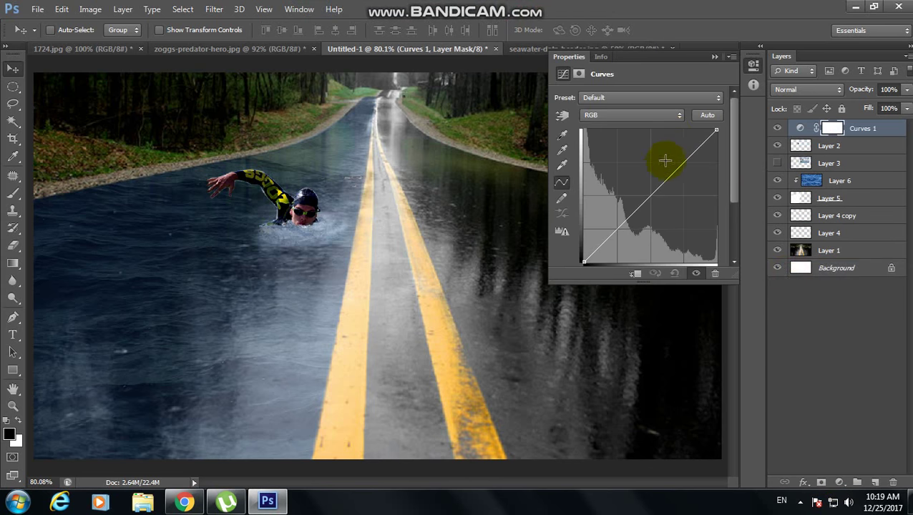
left_click_drag(651, 193, 644, 189)
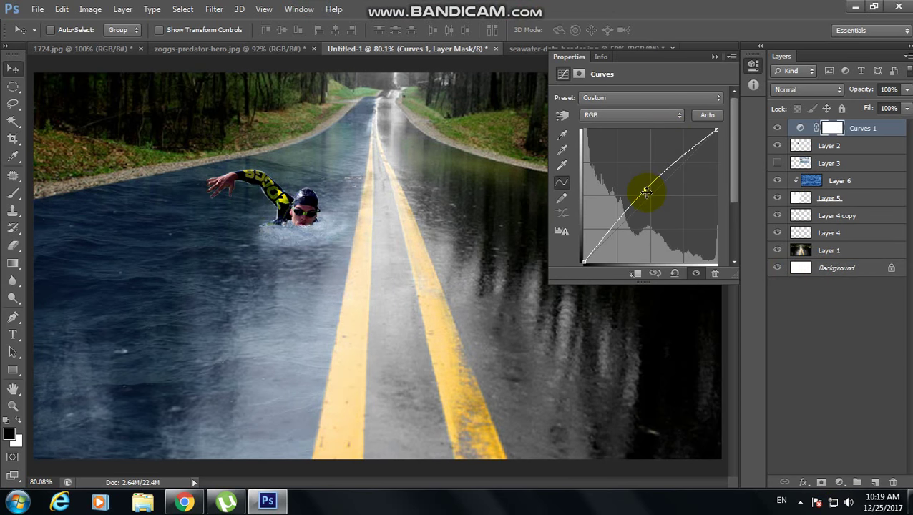
left_click(714, 56)
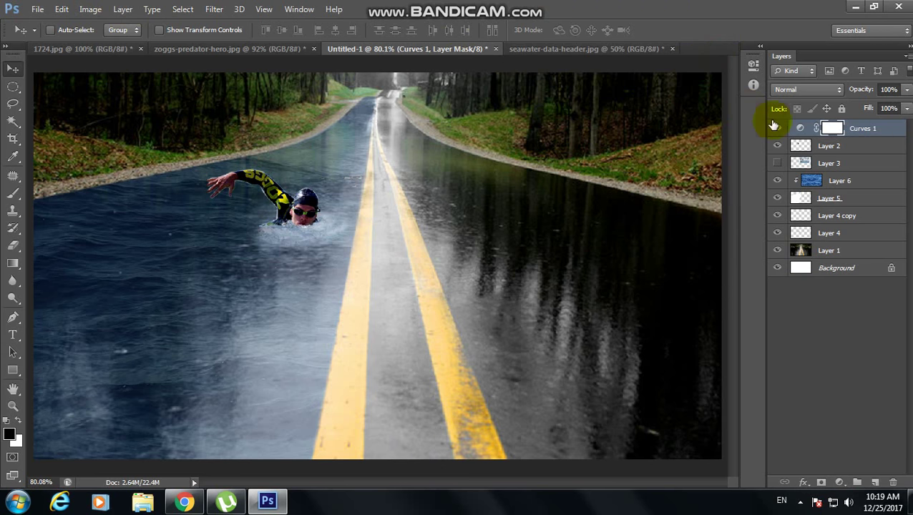
Step: Apply Brightness/Contrast with brightness 18 and contrast 8, then zoom out
left_click(90, 8)
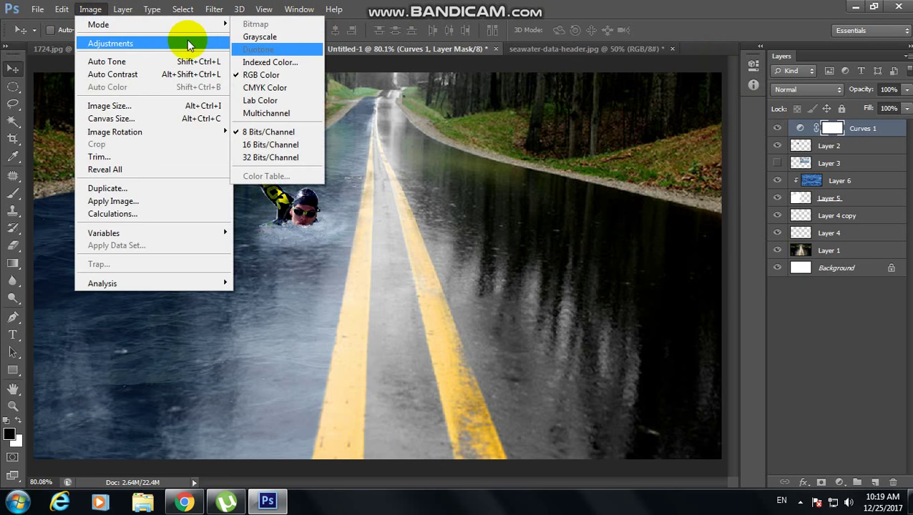
mouse_move(111, 44)
left_click(247, 37)
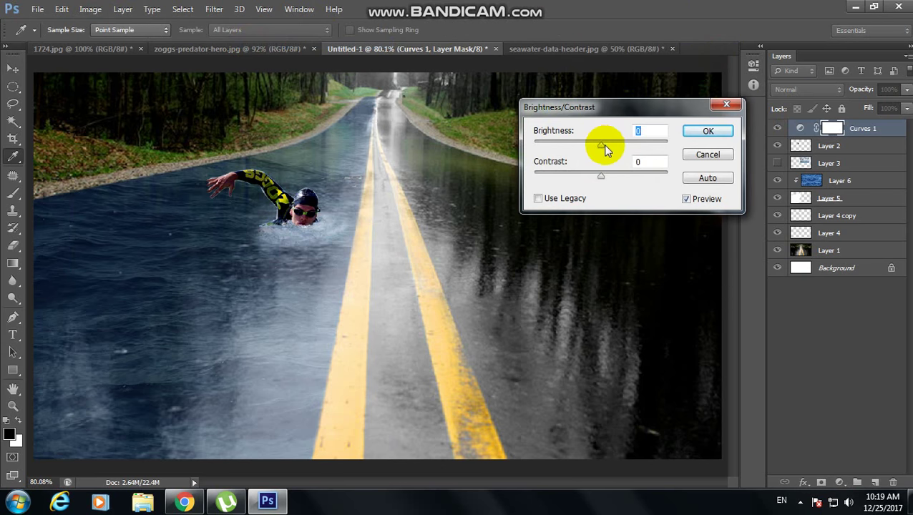
left_click_drag(607, 149, 607, 176)
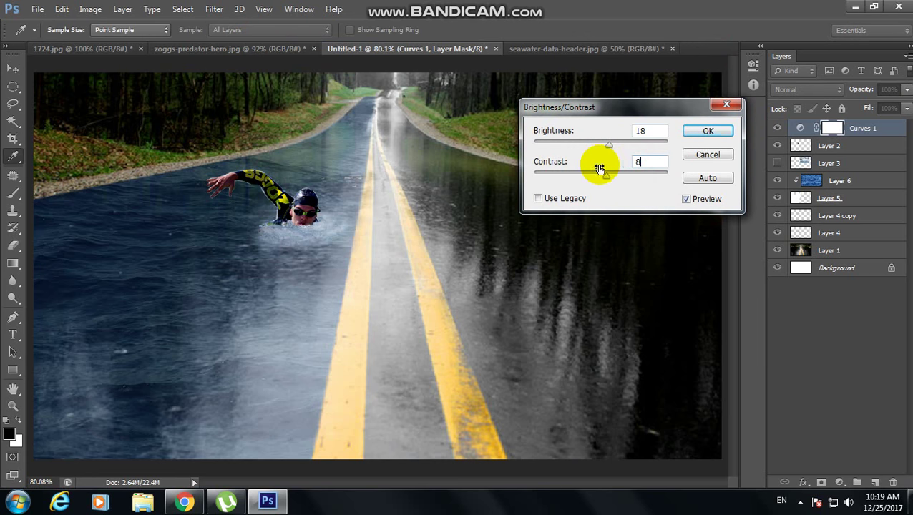
key("Return")
key("v")
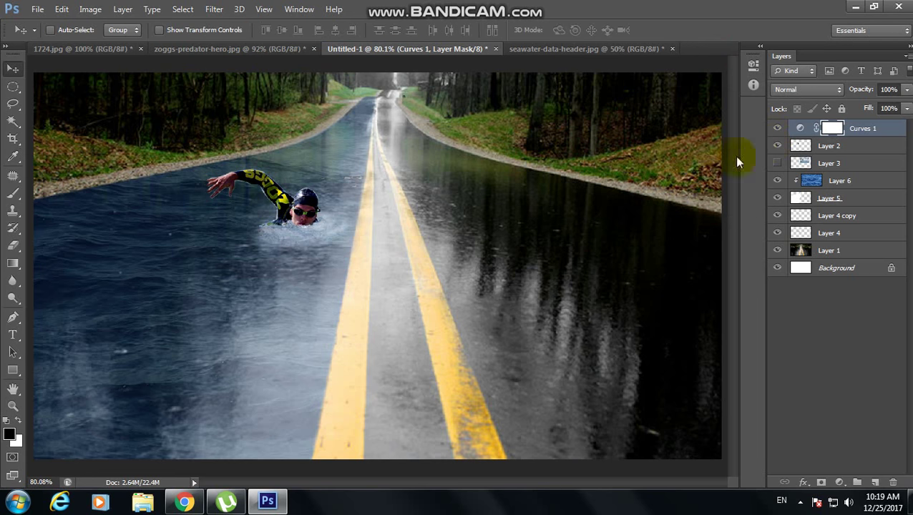
key("ctrl+minus")
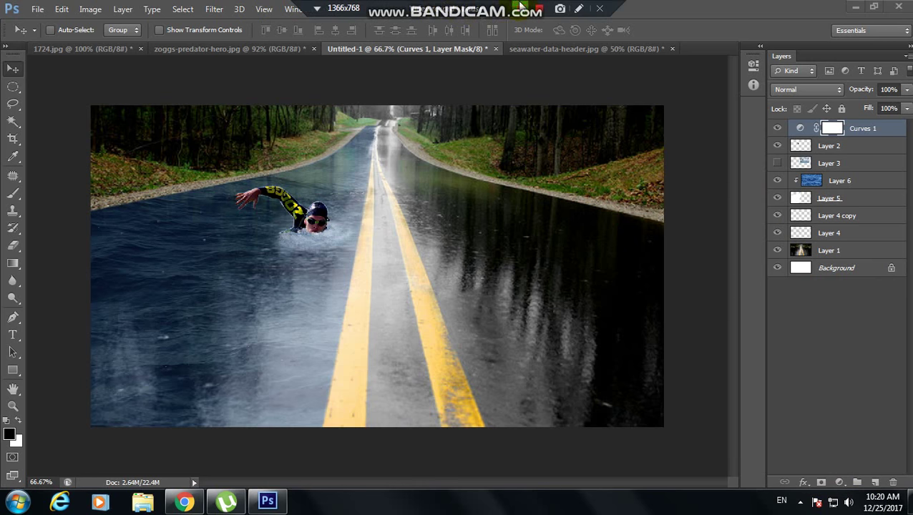
Step: Open Curves on Layer 1 and lift the Green channel's curve
left_click(818, 252)
left_click(90, 9)
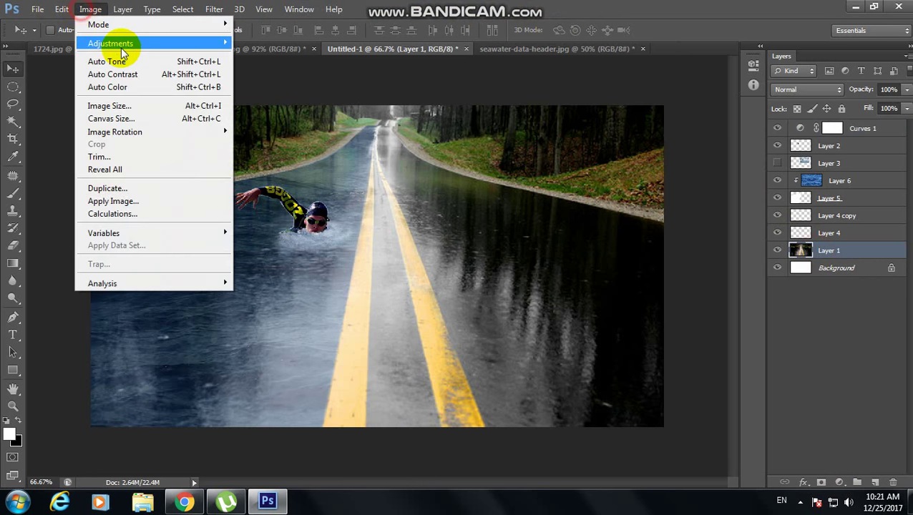
left_click(116, 41)
left_click(315, 63)
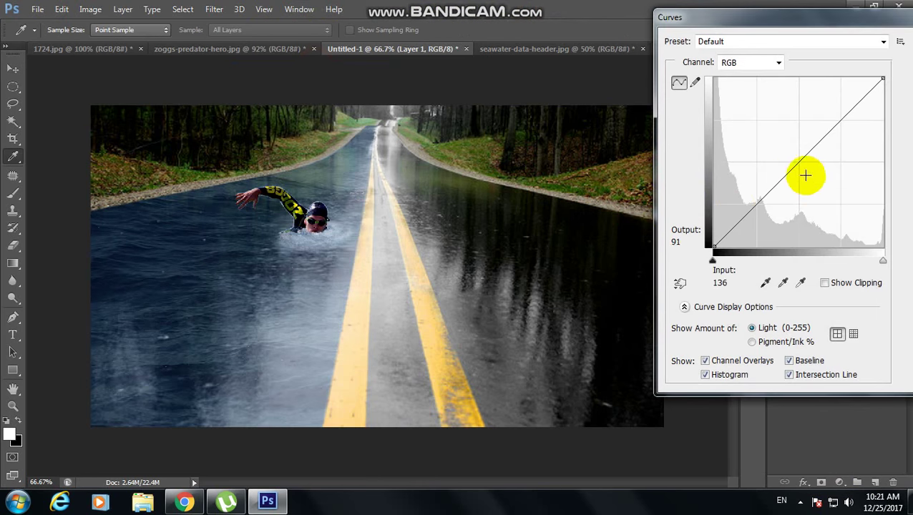
left_click(754, 63)
left_click(744, 98)
left_click_drag(795, 163, 791, 154)
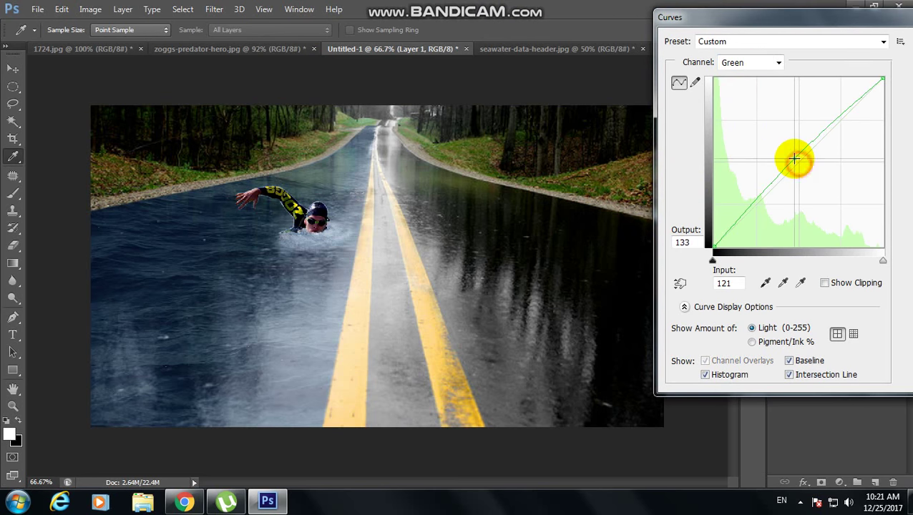
Step: Raise the Red channel curve and pull the Blue channel curve down
left_click(764, 63)
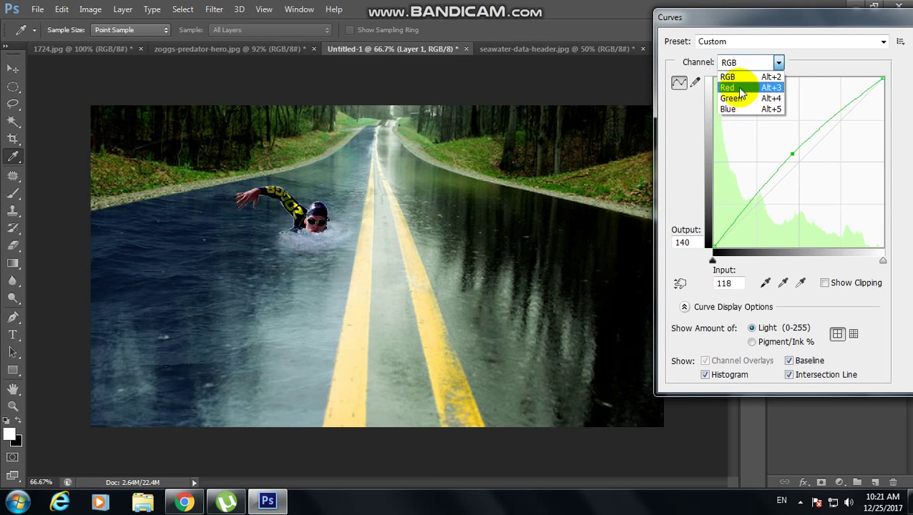
left_click(737, 87)
left_click(801, 159)
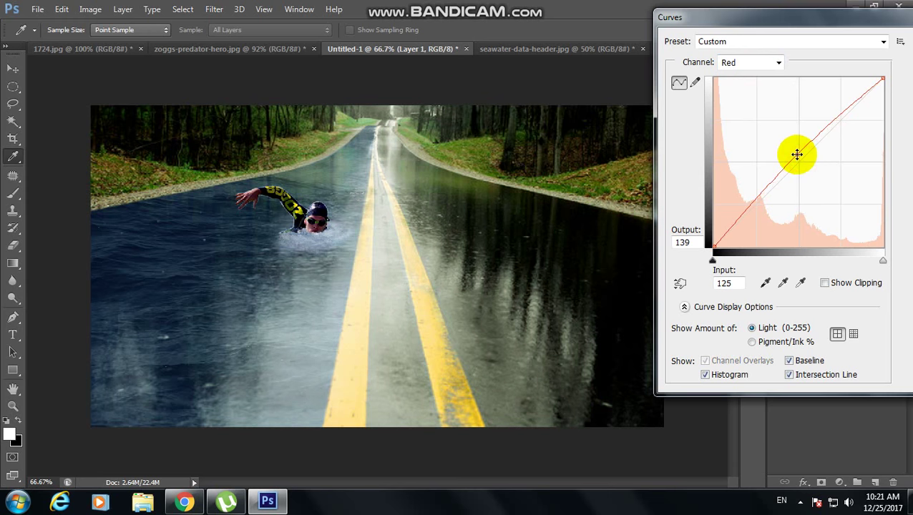
left_click(754, 63)
left_click(742, 107)
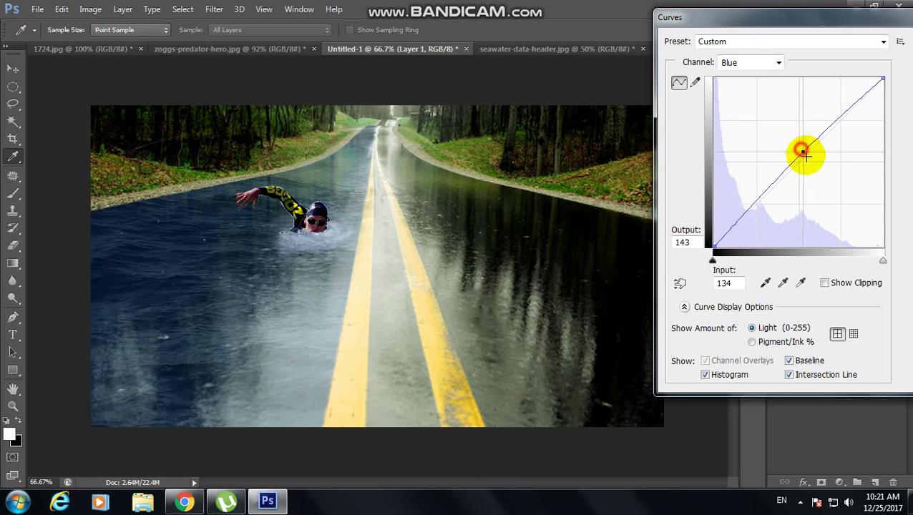
mouse_move(795, 149)
left_mouse_down()
mouse_move(811, 154)
mouse_move(796, 146)
mouse_move(797, 180)
left_mouse_up()
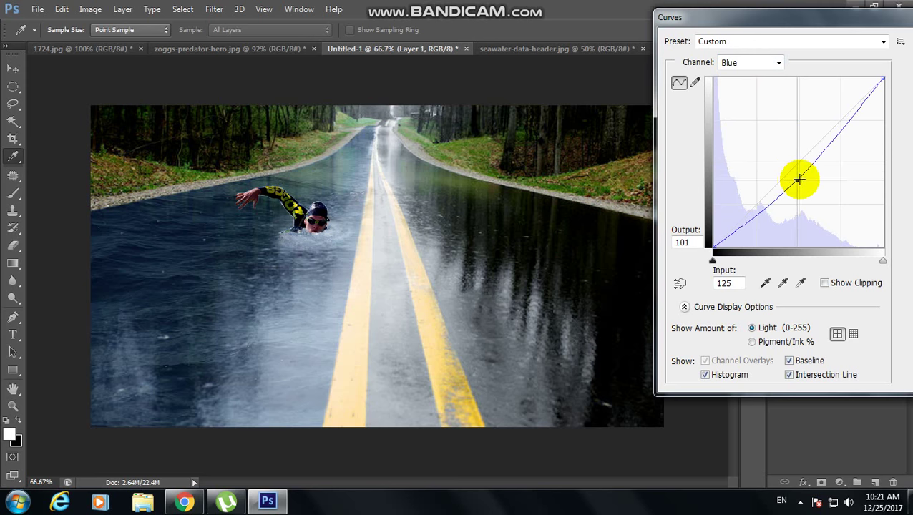